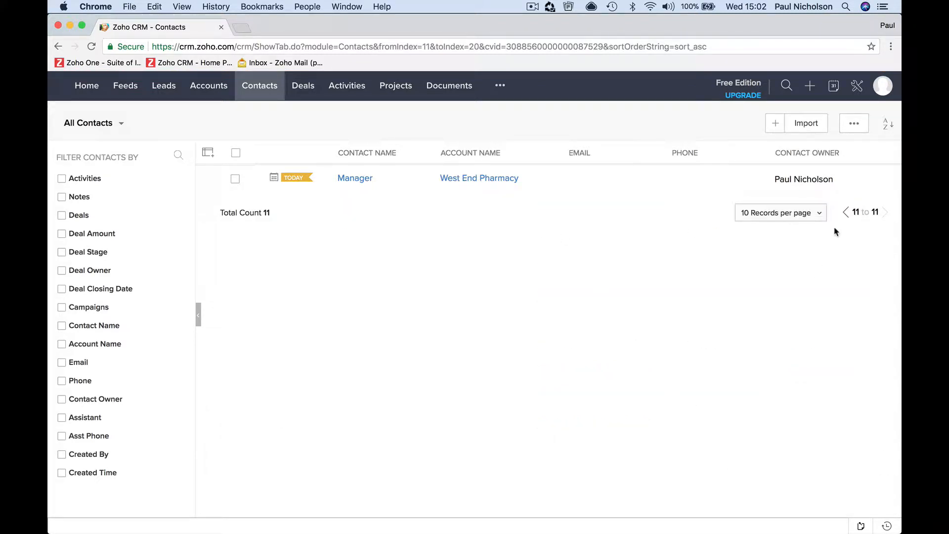
Go back to the first contacts page and open the Assistant Media Planner's record
left_click(845, 212)
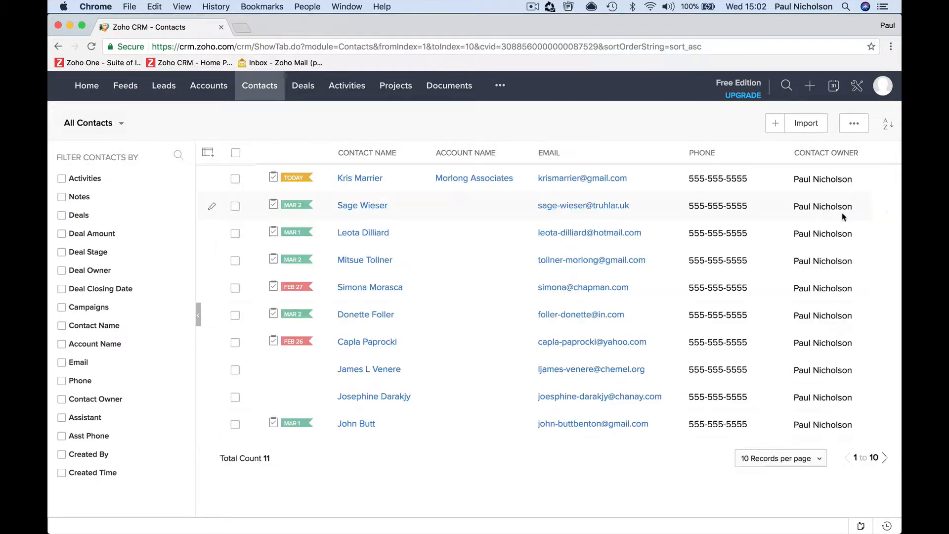
left_click(401, 397)
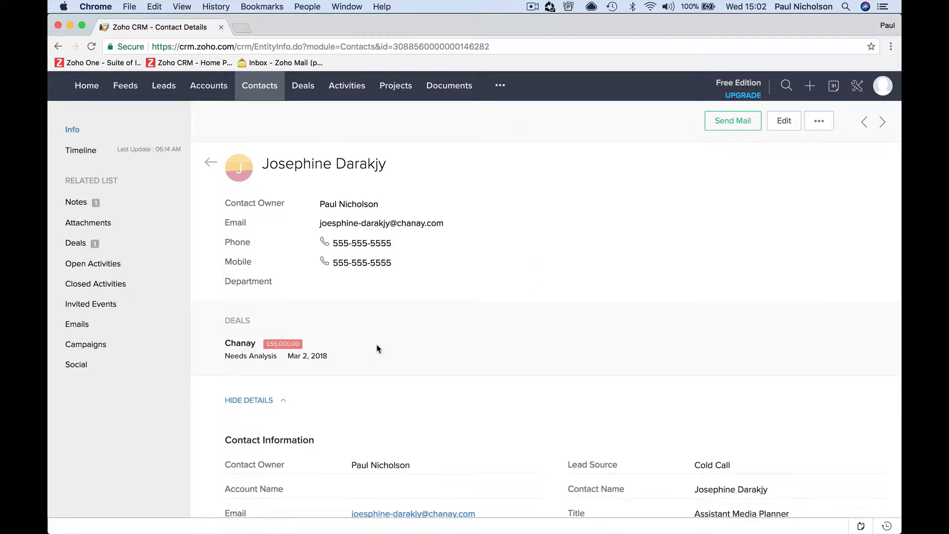
Set the Assistant Media Planner contact's account to Chanay, save, and reopen the record from Contacts
scroll(378, 346, "down", 5)
left_click(791, 120)
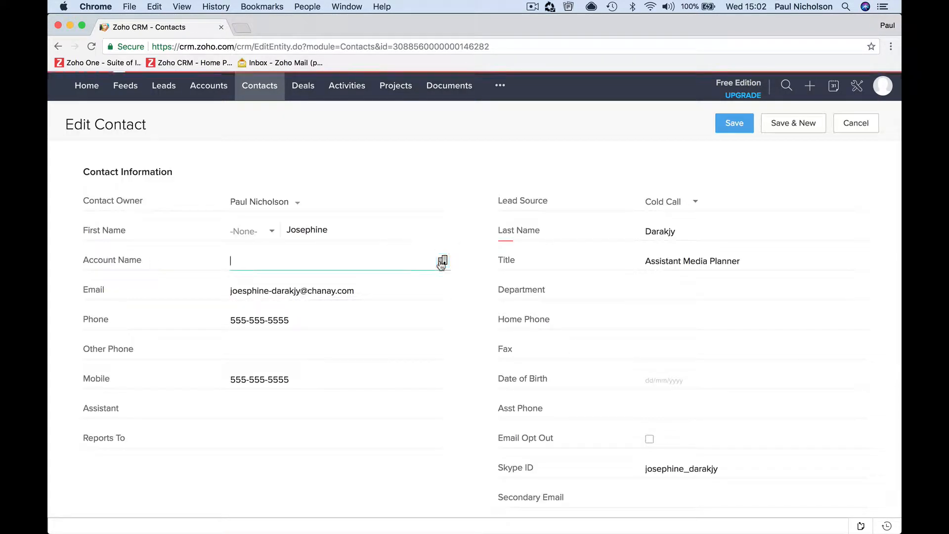
left_click(442, 262)
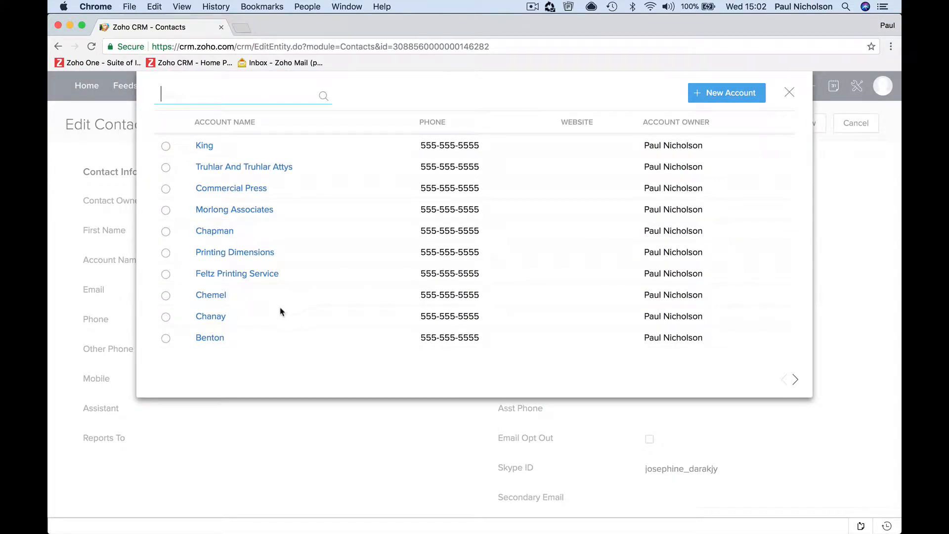
left_click(209, 318)
left_click(339, 291)
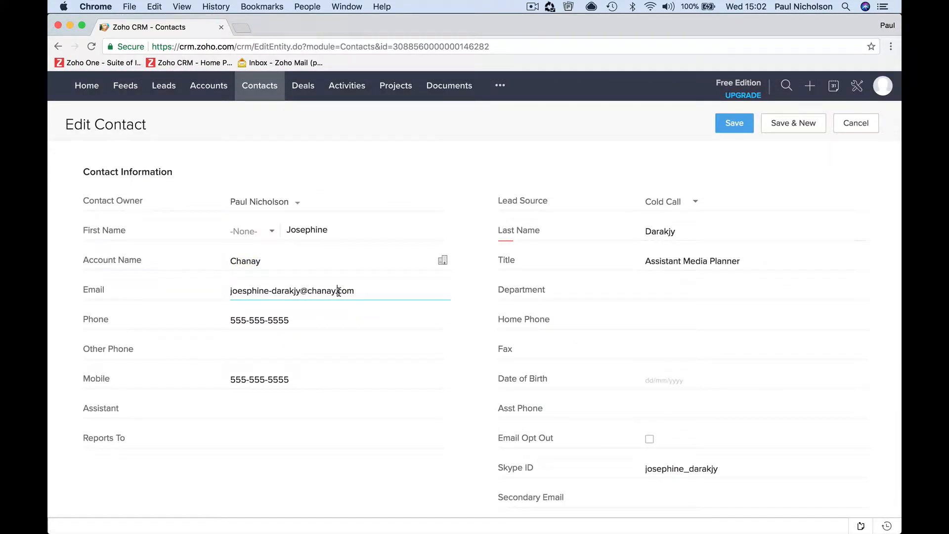
left_click(734, 123)
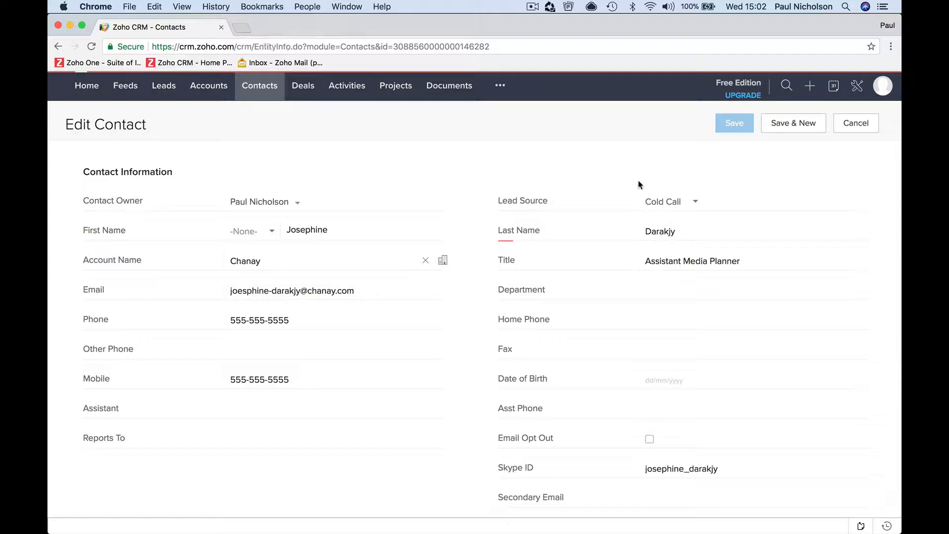
left_click(269, 94)
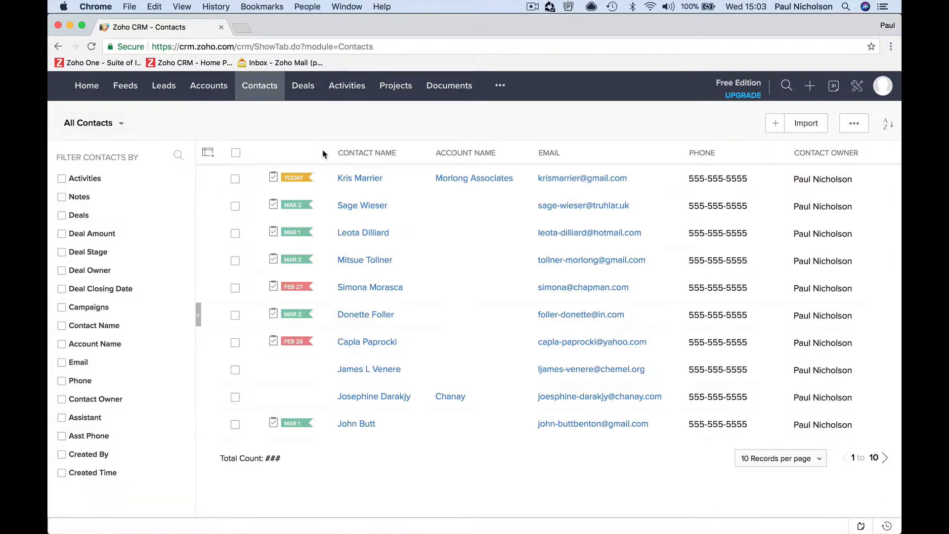
left_click(383, 397)
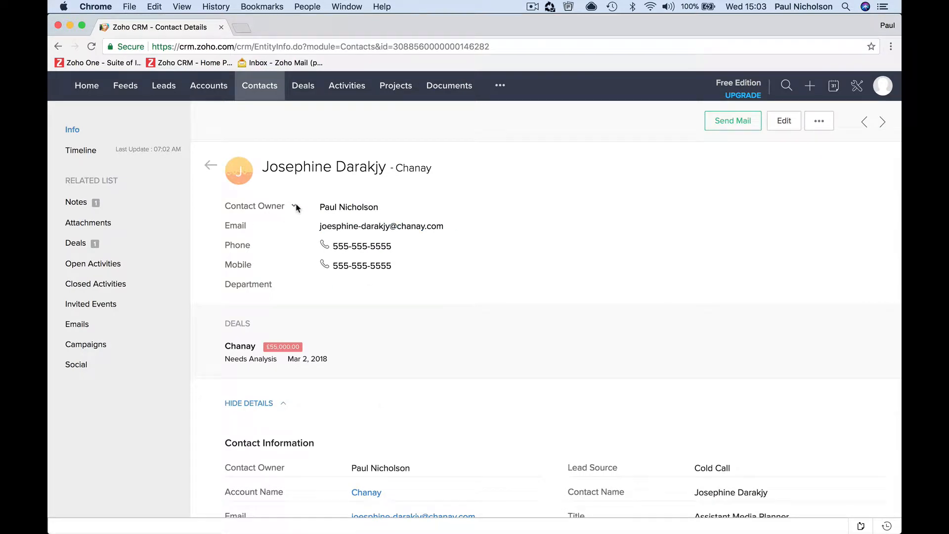
Open and close the summary row's field list unchanged, then scroll down to the Twitter field
left_click(295, 207)
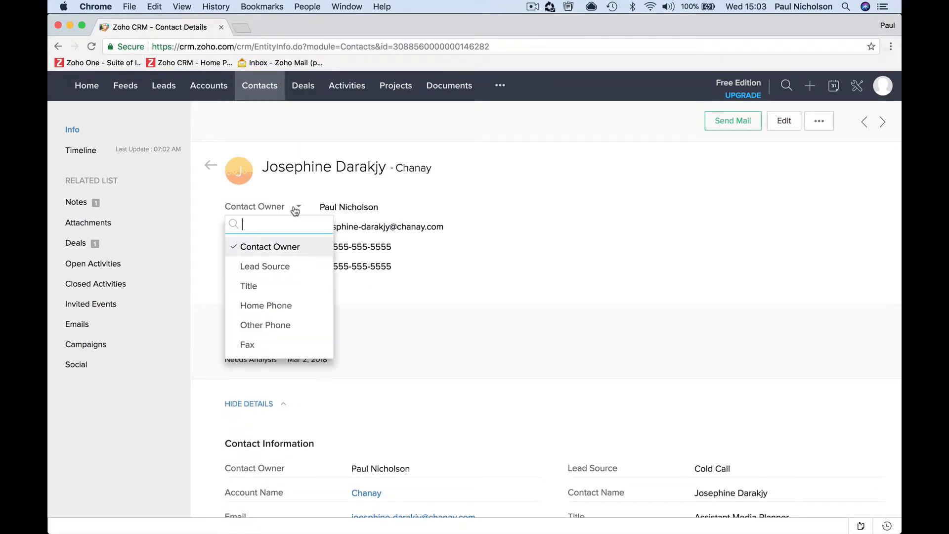
scroll(295, 347, "down", 5)
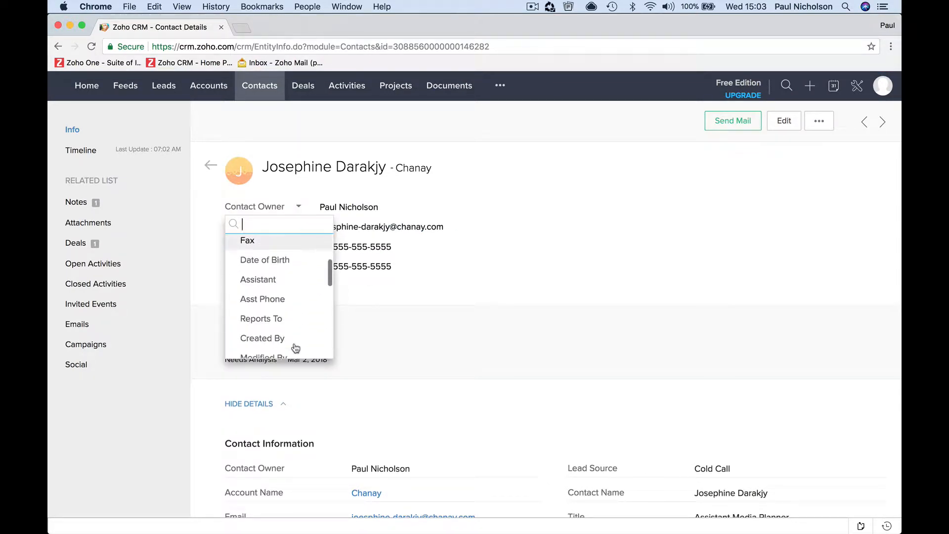
scroll(296, 346, "down", 5)
left_click(412, 319)
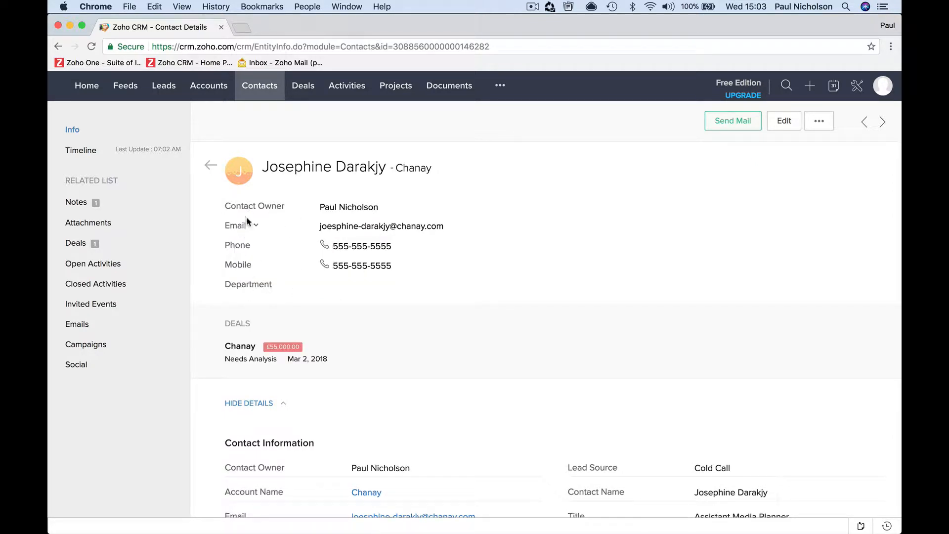
scroll(344, 350, "down", 5)
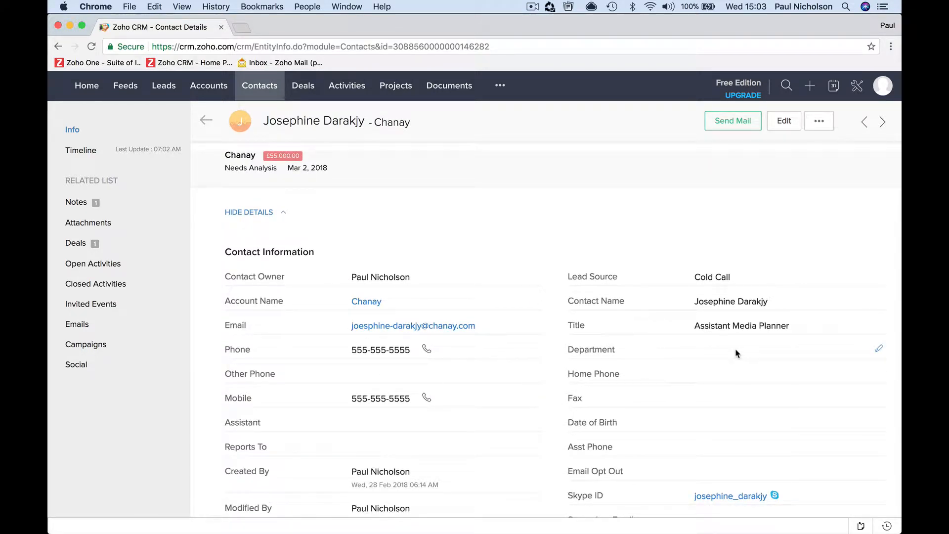
scroll(737, 353, "down", 3)
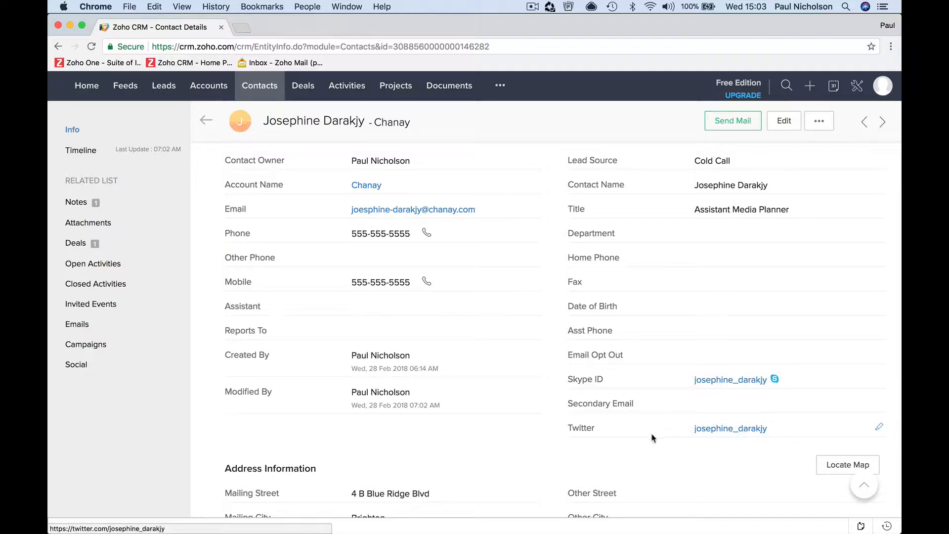
left_click(728, 431)
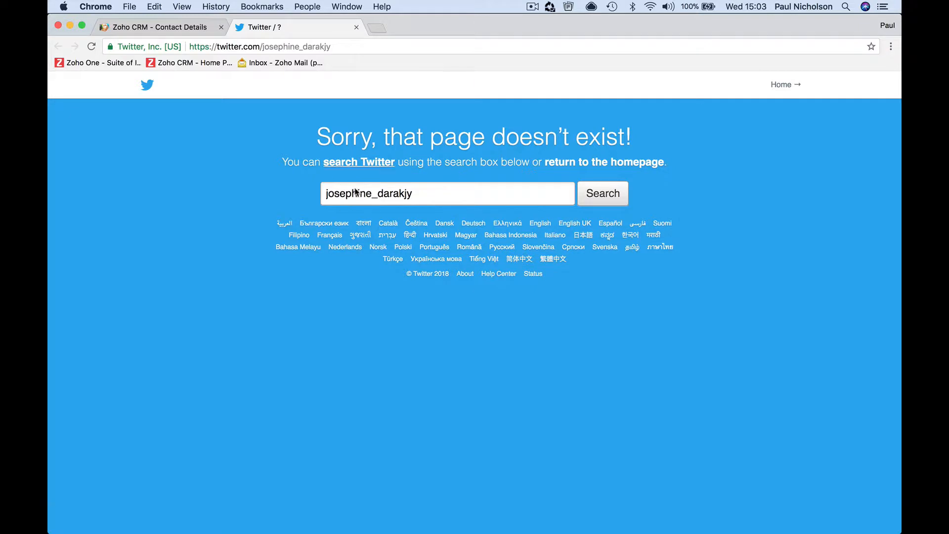
left_click(358, 27)
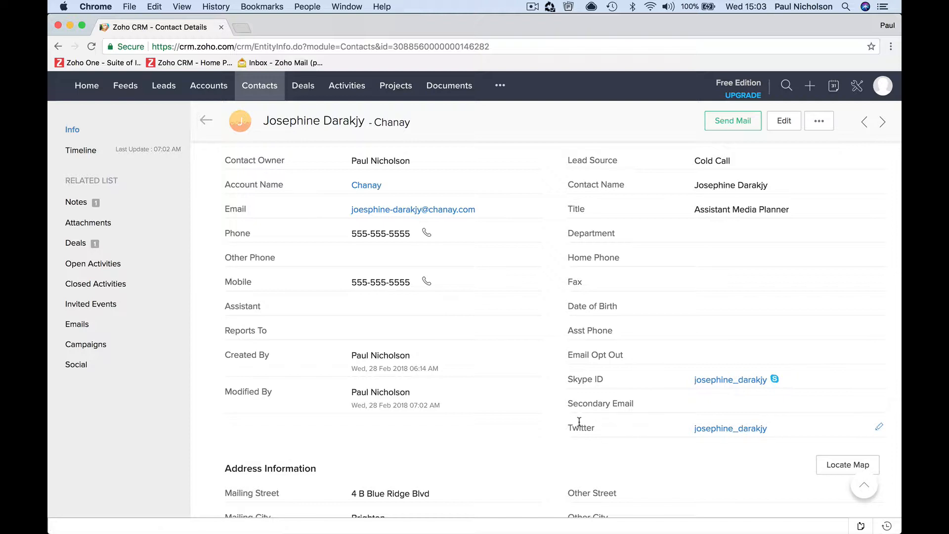
Add and save a note saying the contact wants a new alarm system
scroll(579, 421, "down", 8)
scroll(578, 424, "up", 3)
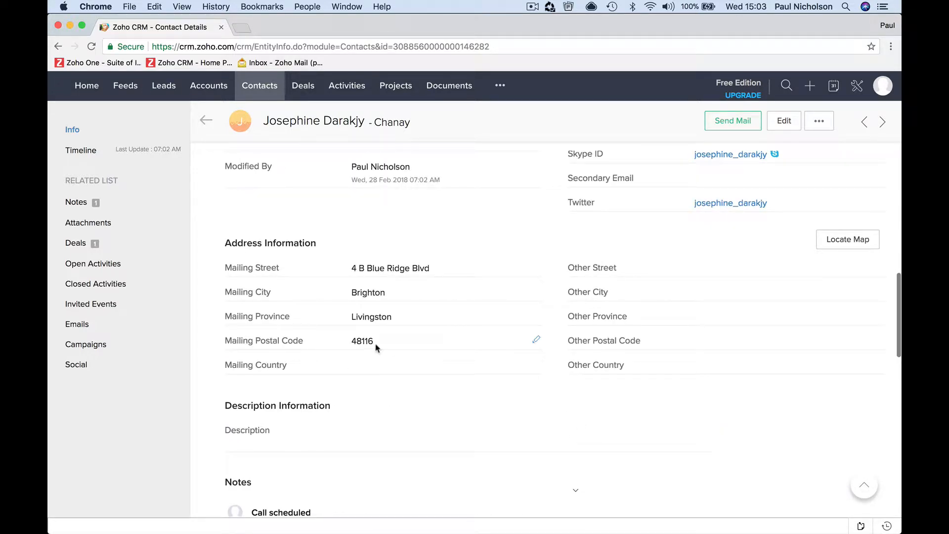
scroll(386, 359, "down", 1)
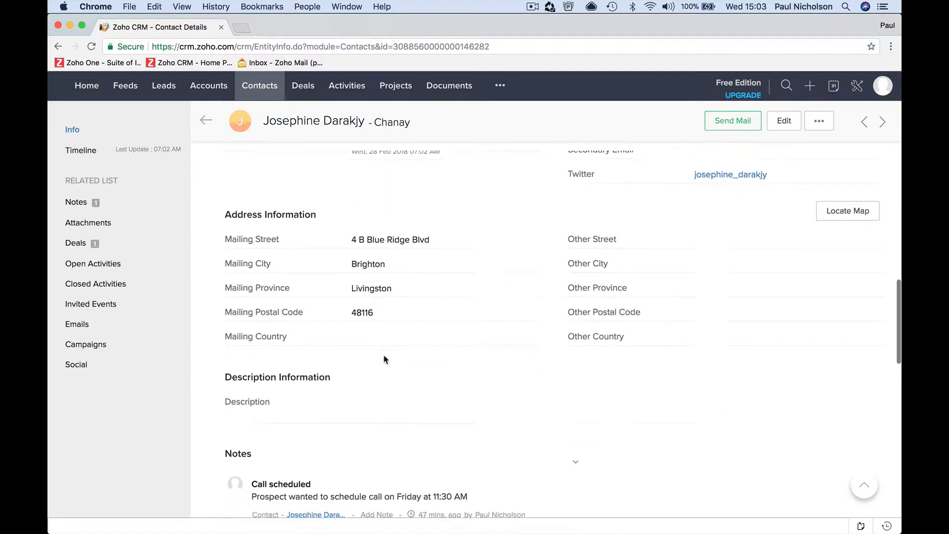
scroll(384, 358, "down", 5)
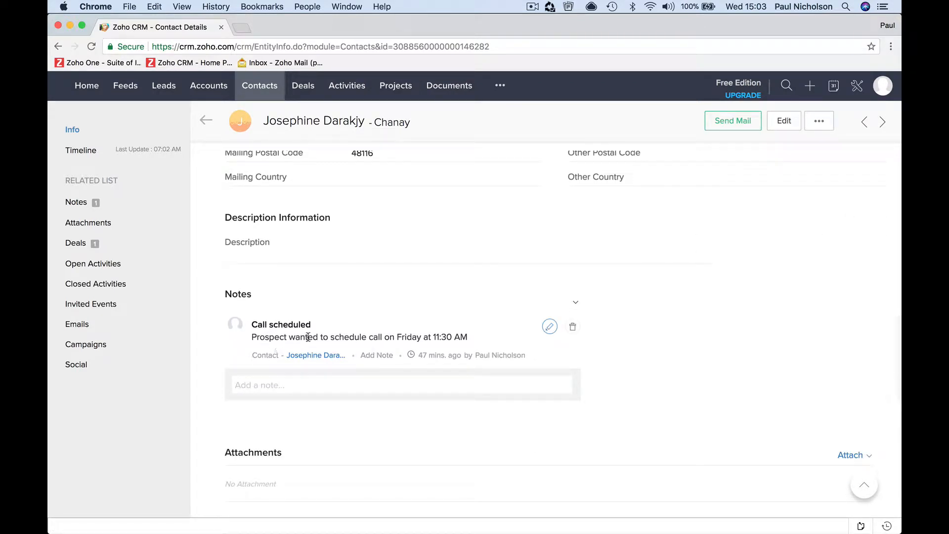
scroll(379, 338, "down", 3)
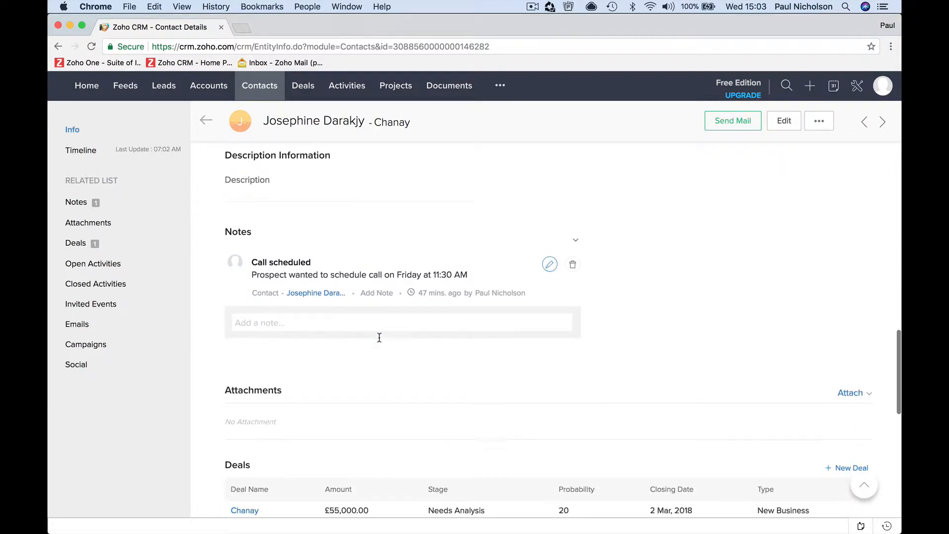
left_click(345, 283)
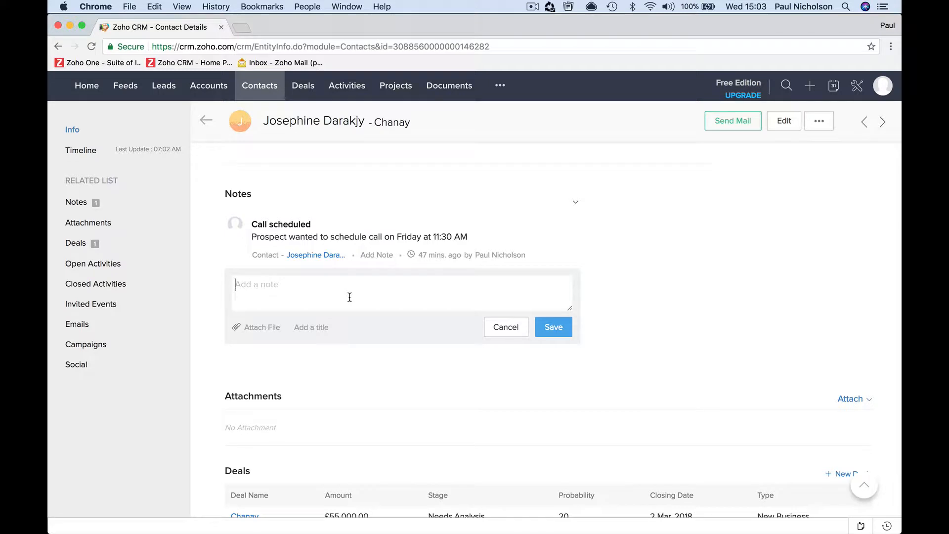
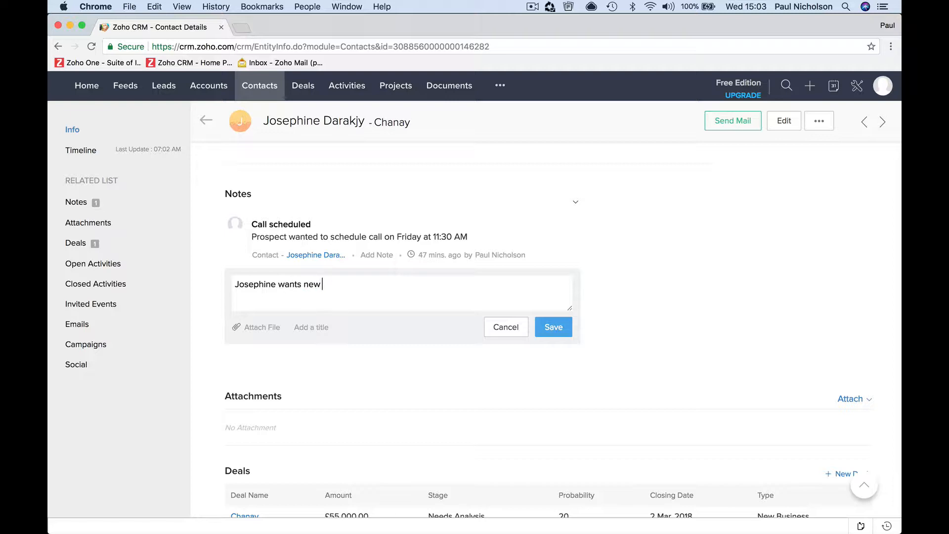
type("rm system.")
left_click(542, 327)
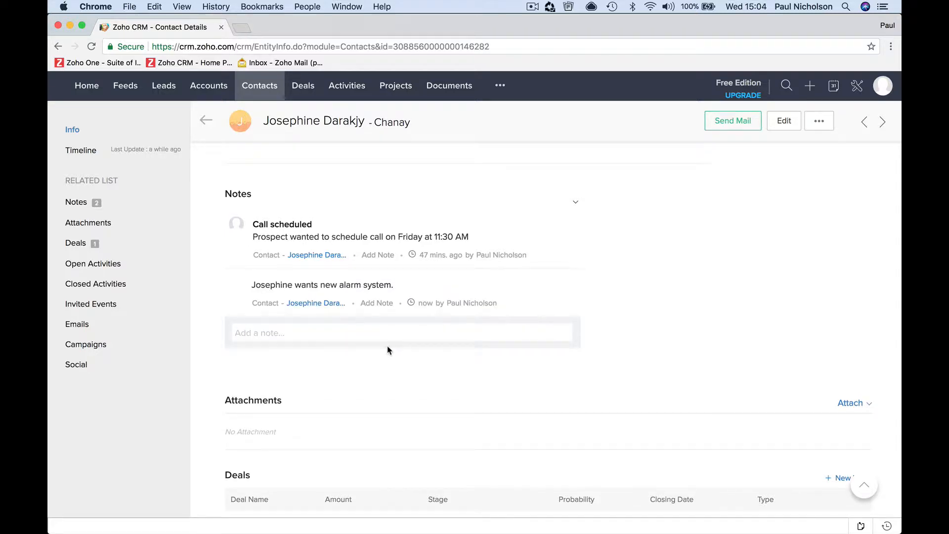
Add and save a second note listing her family members
left_click(378, 333)
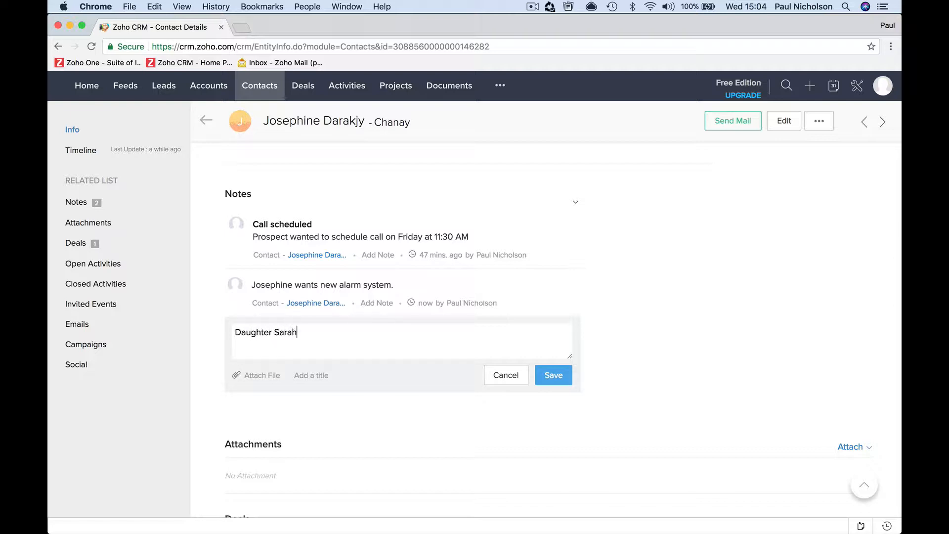
left_click(554, 376)
Mute the sound, then save a note about the daughter's dancing competition, correcting 'competition'
key("XF86AudioMute")
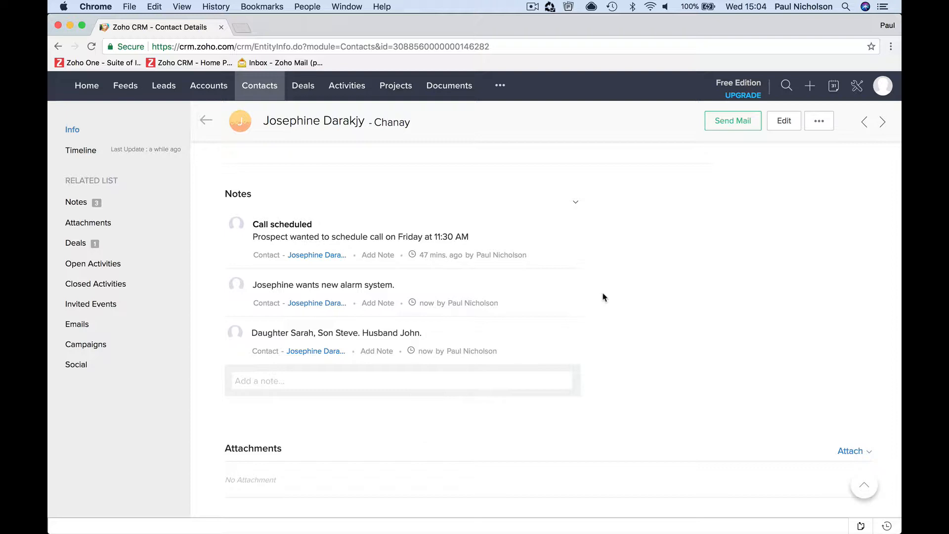
mouse_move(545, 281)
left_click(412, 378)
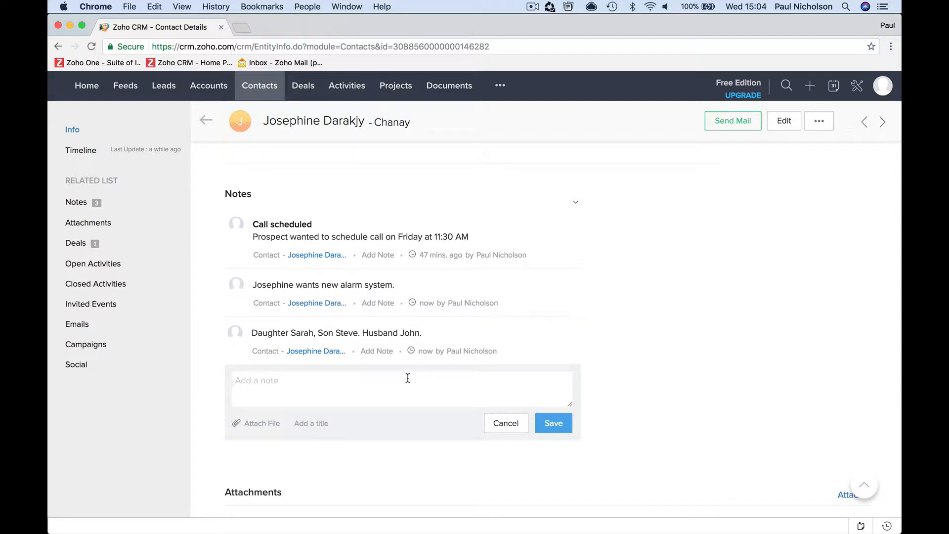
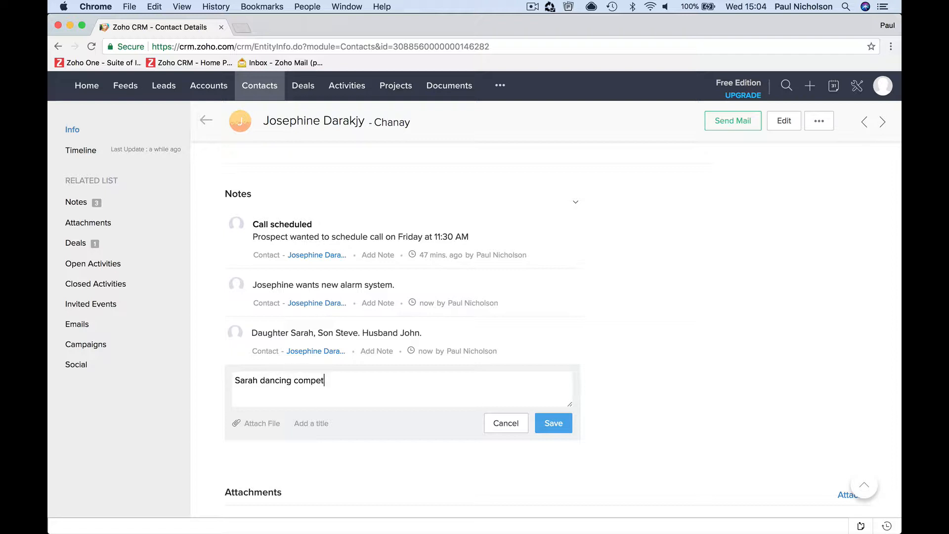
type(".")
key("BackSpace")
key("BackSpace")
key("BackSpace")
type("tion")
right_click(322, 378)
left_click(353, 341)
left_click(554, 423)
scroll(555, 428, "down", 5)
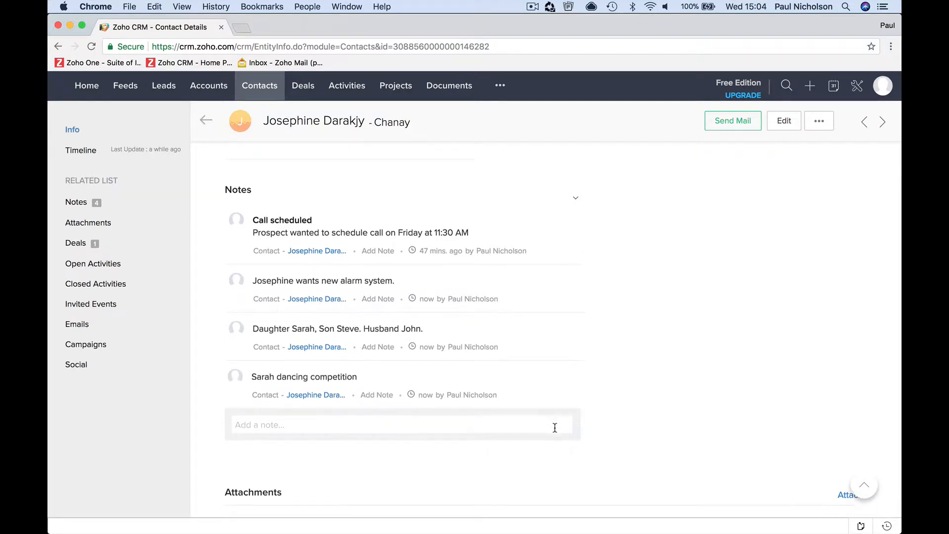
Start sending mail to the contact and dismiss the account confirmation prompt
scroll(504, 347, "down", 3)
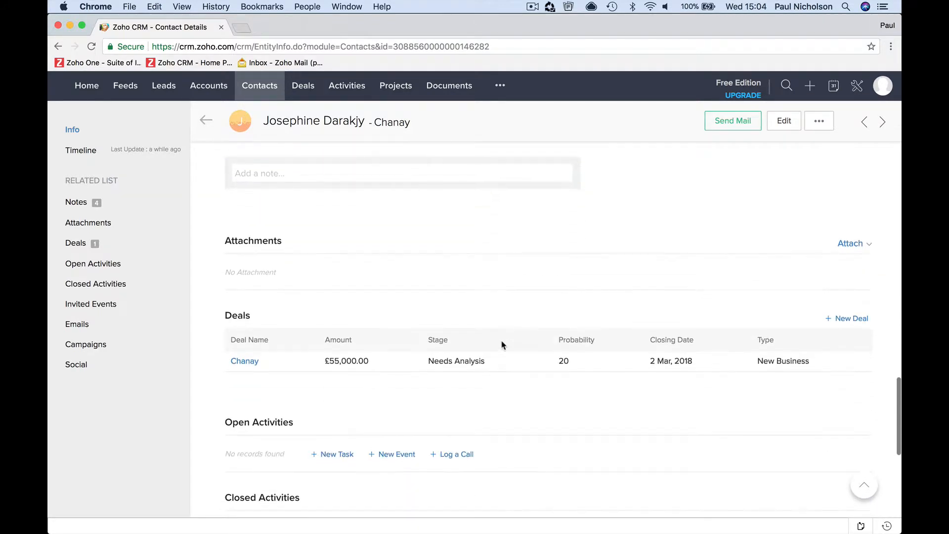
scroll(419, 261, "down", 2)
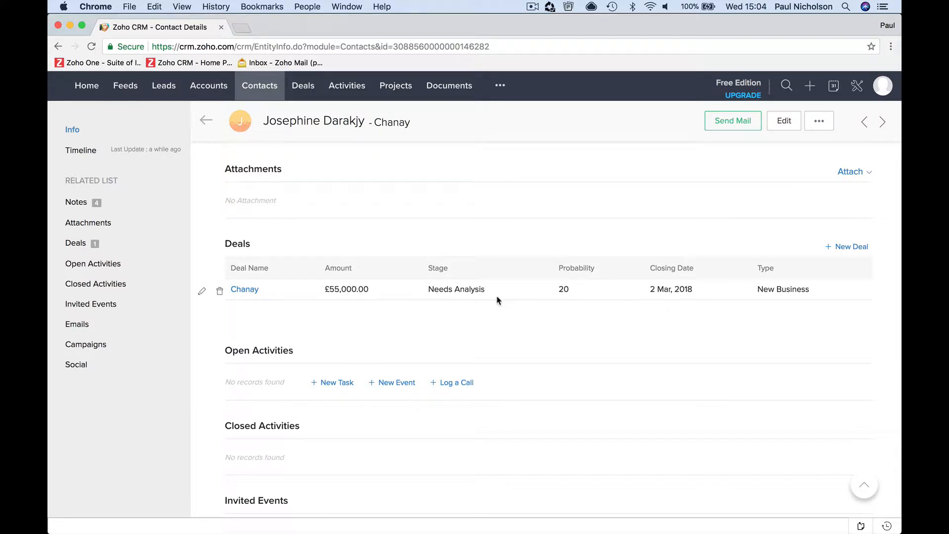
scroll(521, 346, "down", 2)
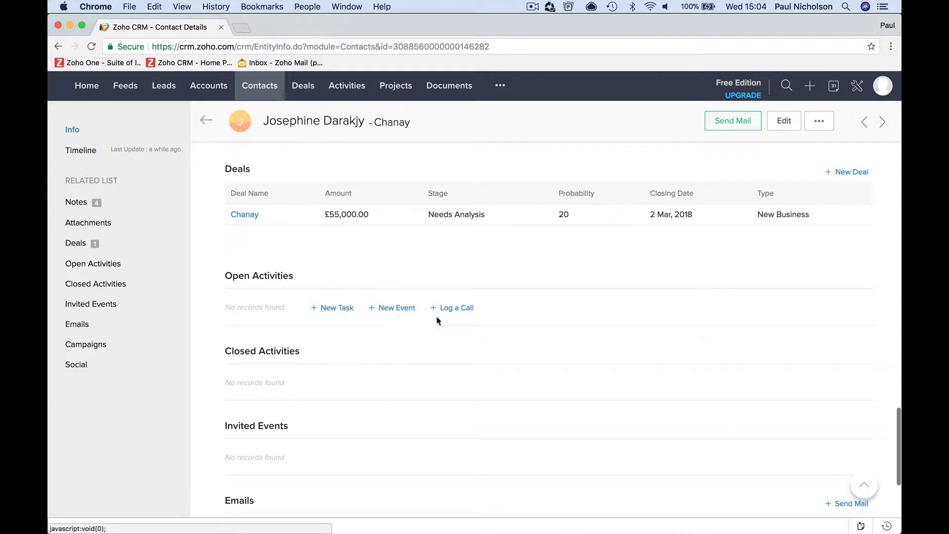
mouse_move(166, 265)
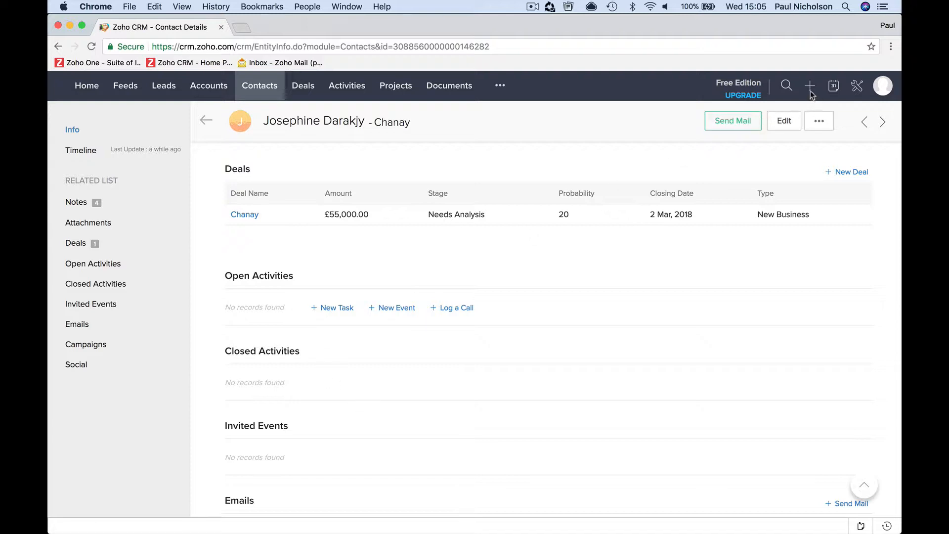
mouse_move(812, 91)
scroll(557, 321, "down", 5)
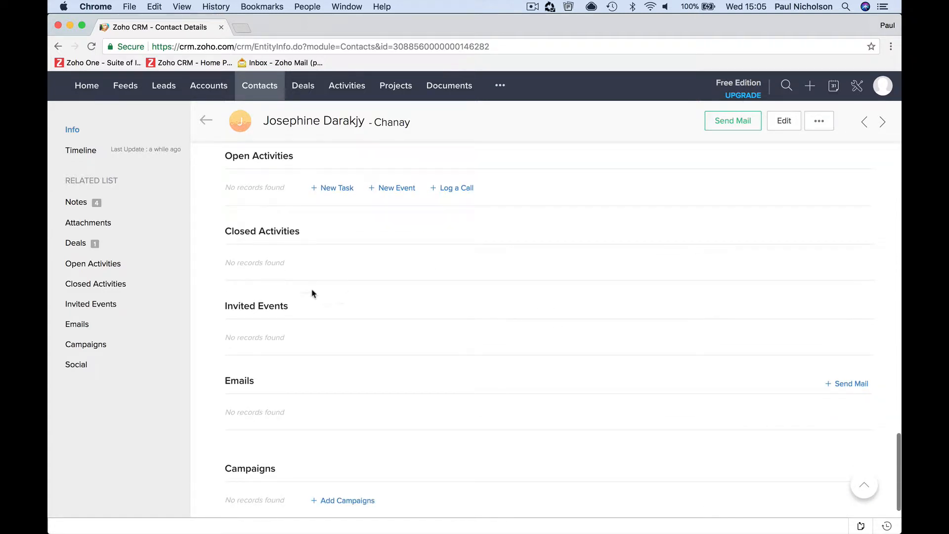
scroll(381, 304, "down", 4)
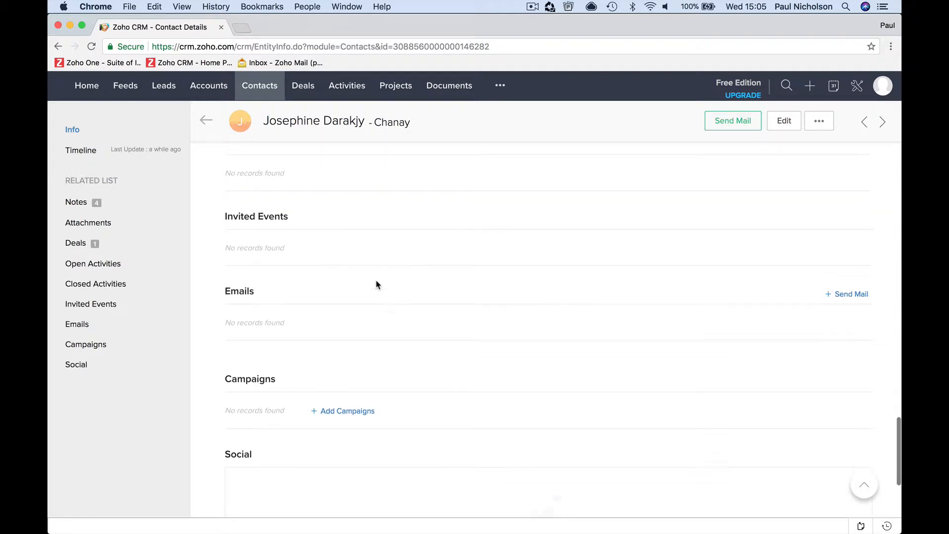
scroll(376, 285, "down", 3)
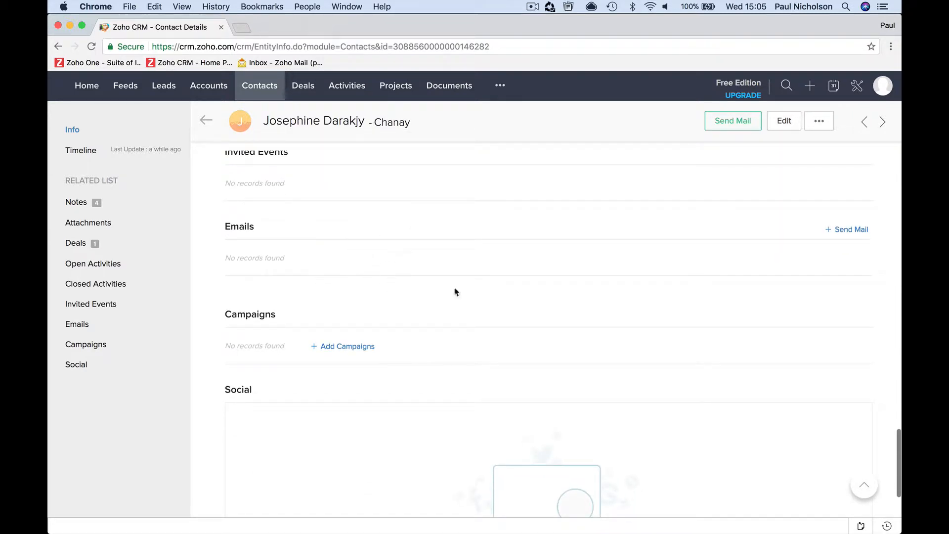
left_click(846, 230)
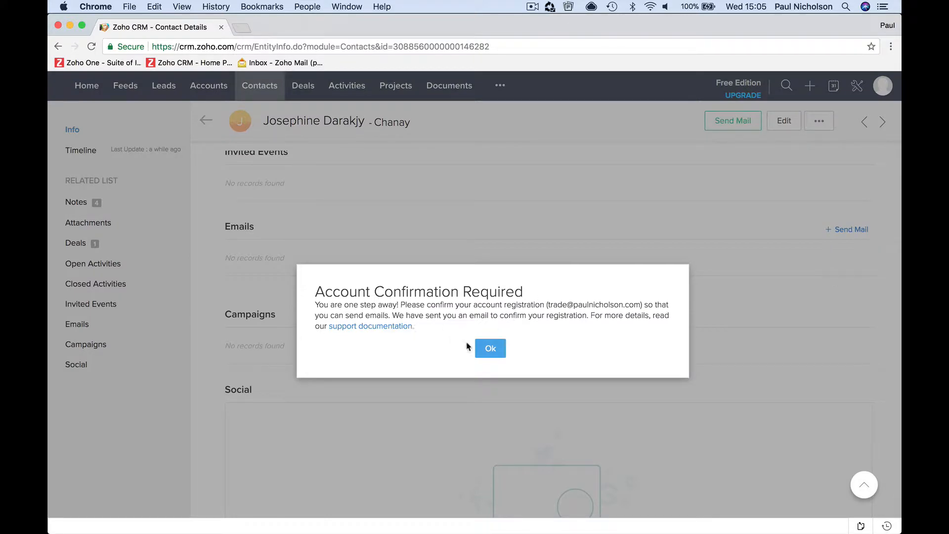
left_click(489, 348)
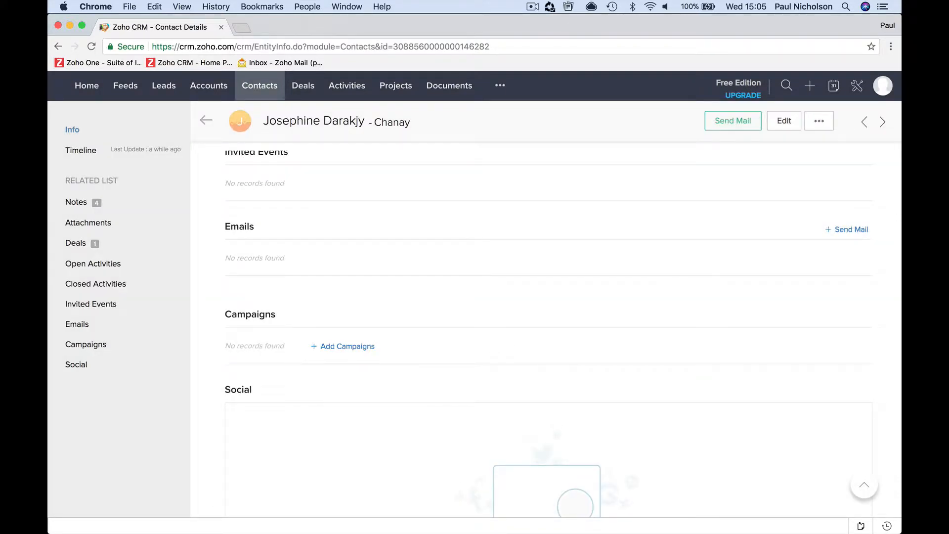
Confirm the account through the Zoho activation e-mail link, then close the confirmation tab
left_click(514, 516)
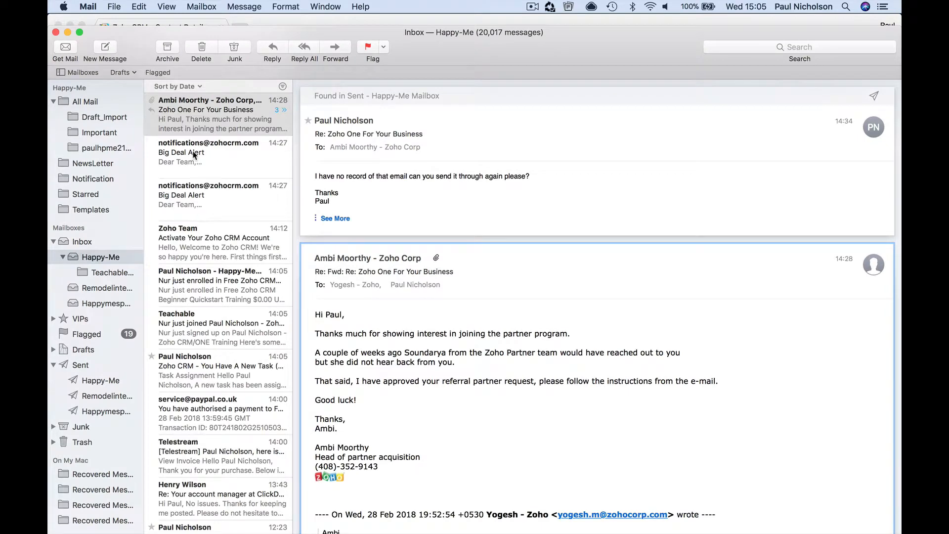
left_click(194, 155)
left_click(201, 196)
left_click(202, 231)
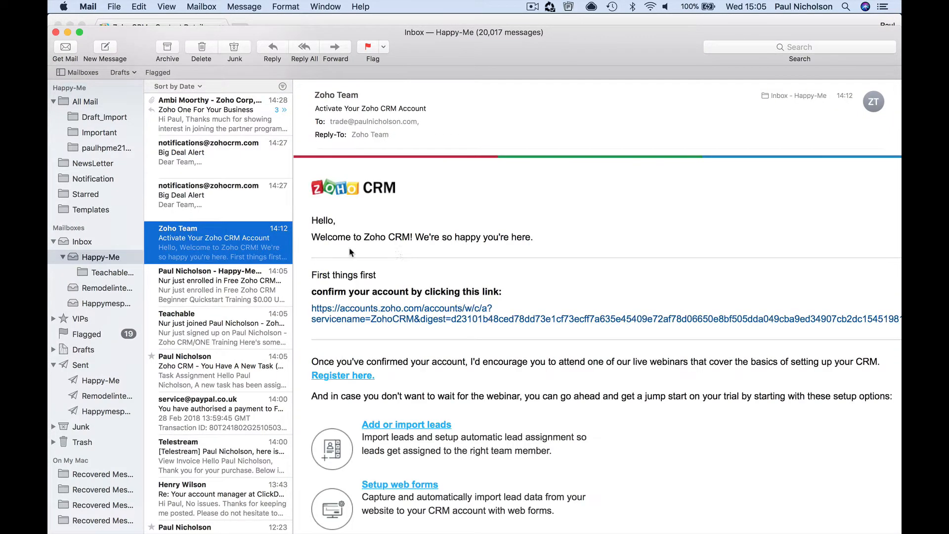
left_click(403, 310)
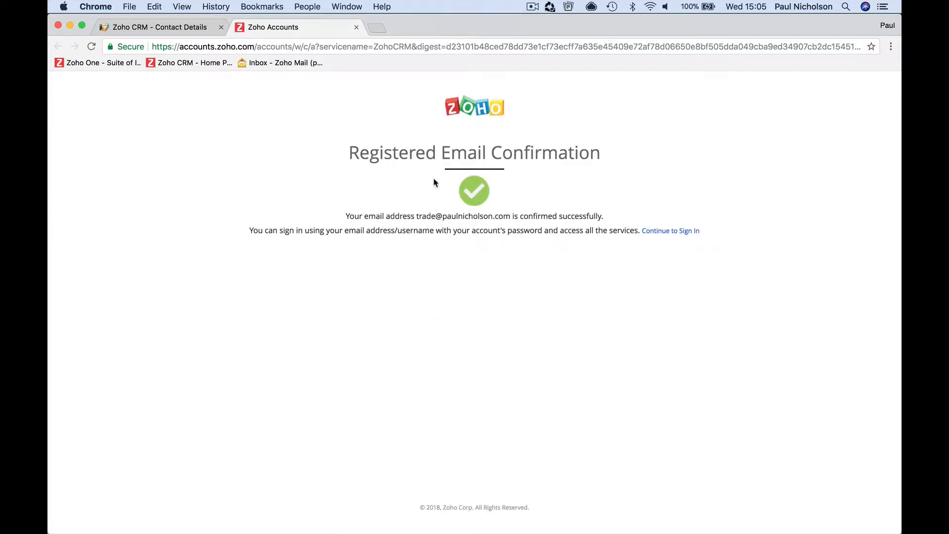
left_click(356, 27)
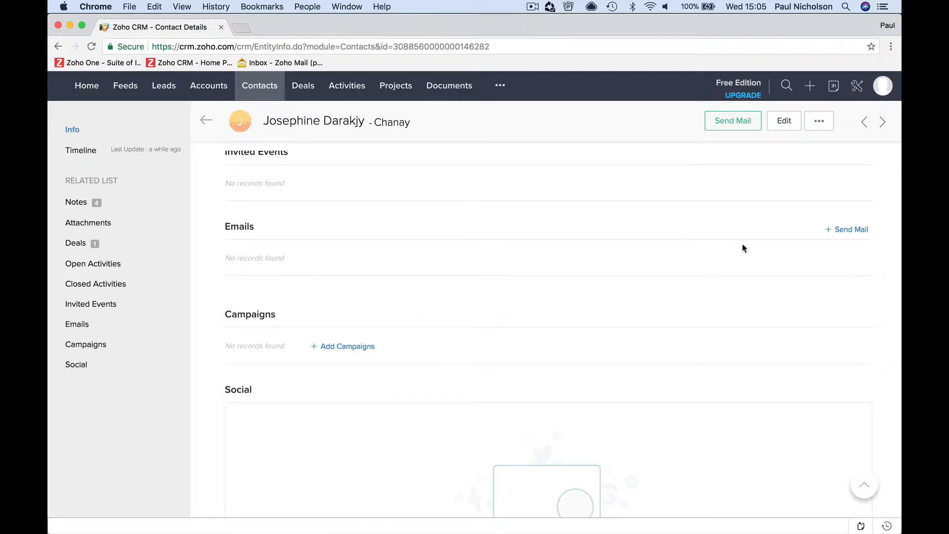
left_click(839, 237)
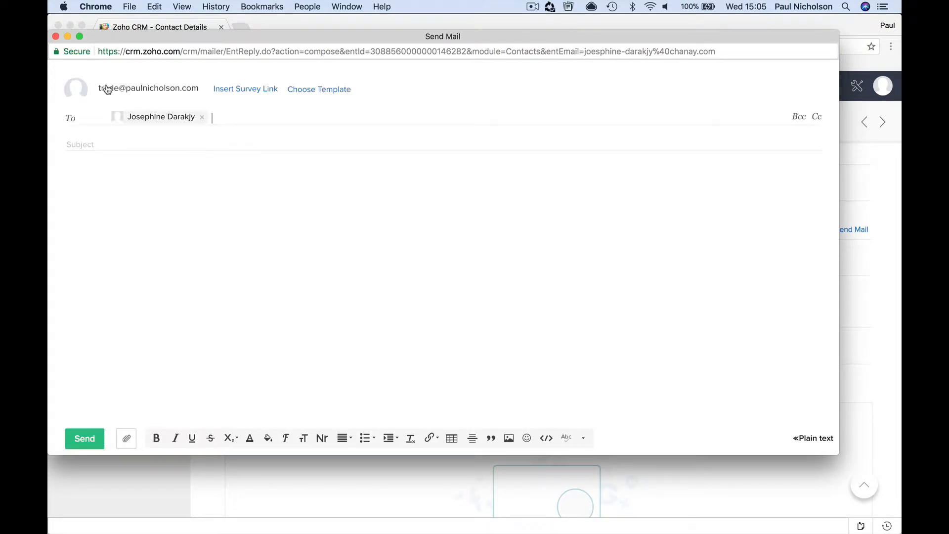
left_click(56, 37)
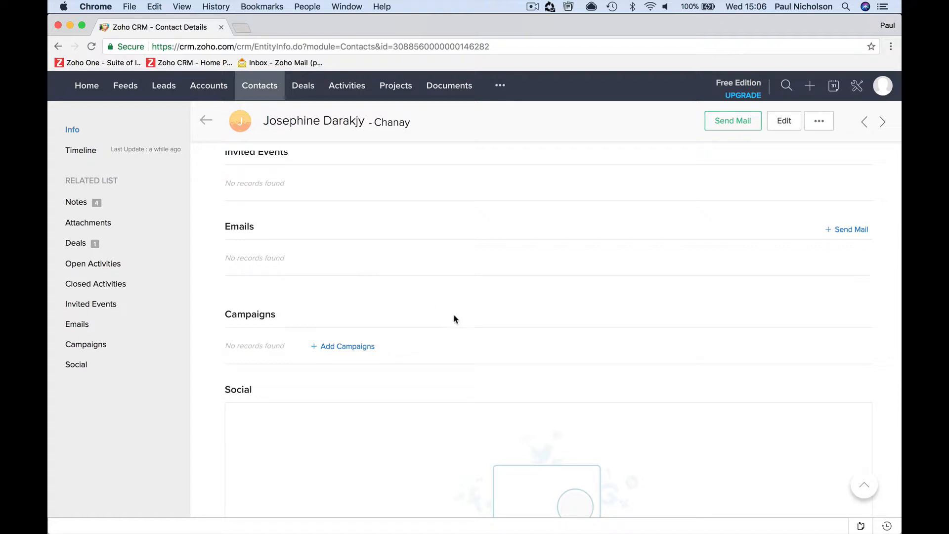
scroll(430, 321, "down", 3)
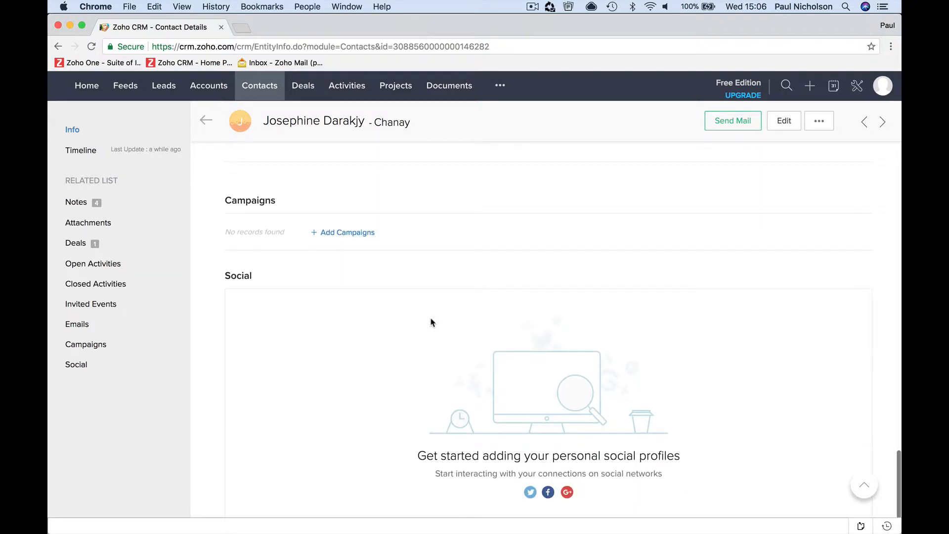
left_click(339, 234)
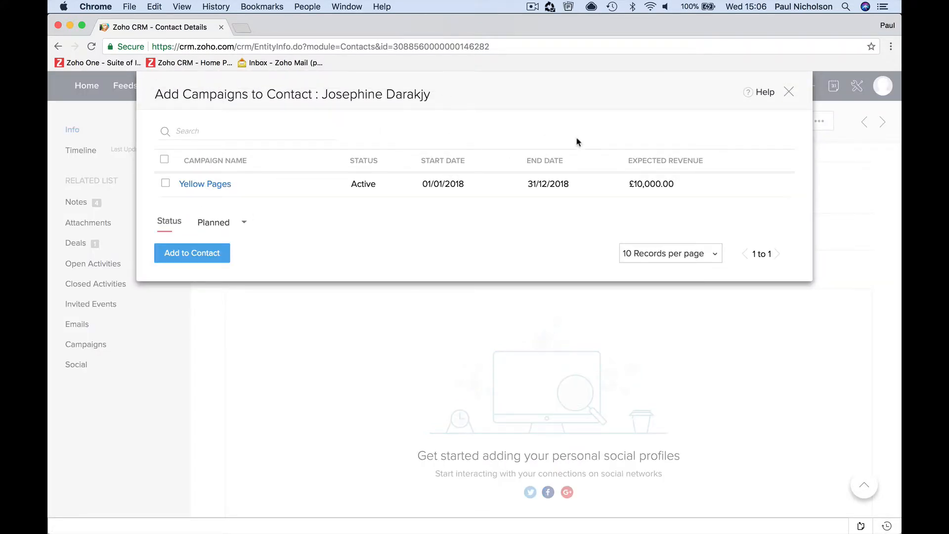
left_click(789, 93)
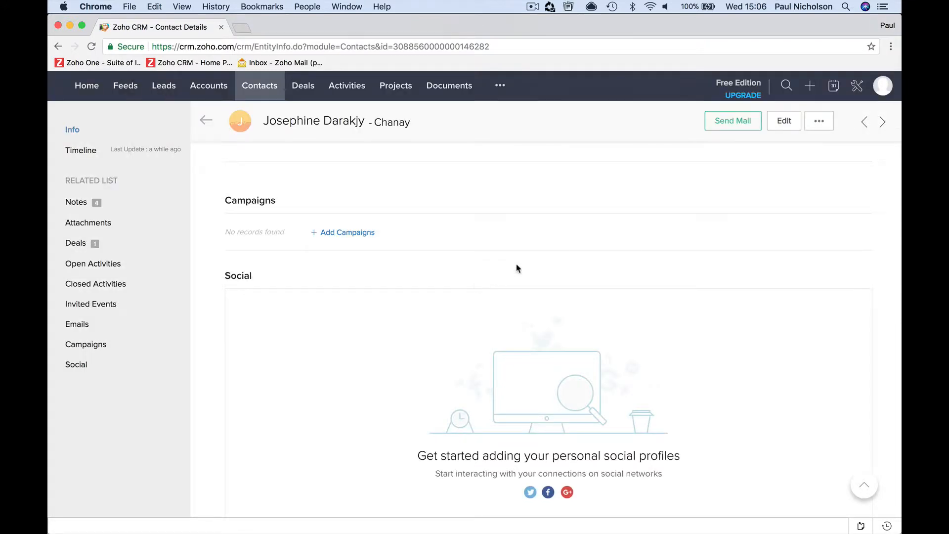
scroll(559, 245, "down", 2)
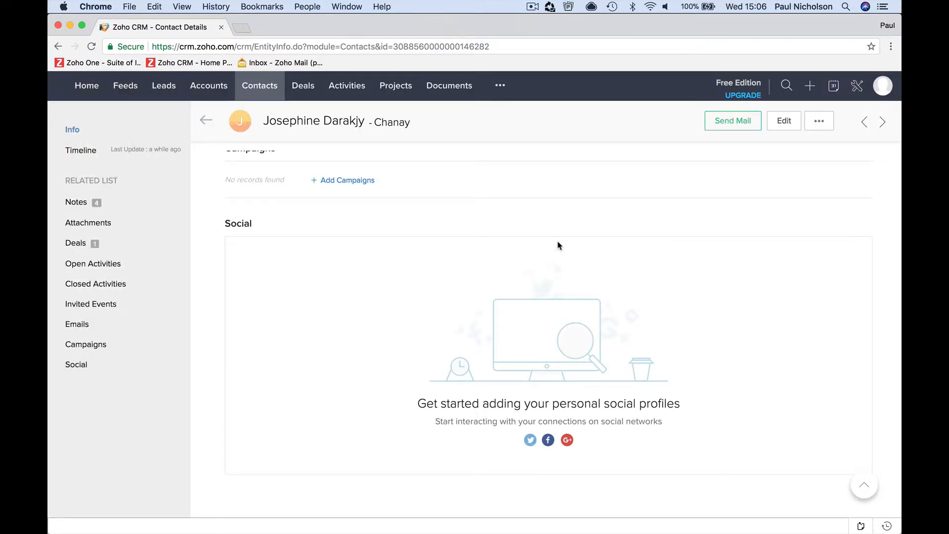
scroll(559, 246, "down", 1)
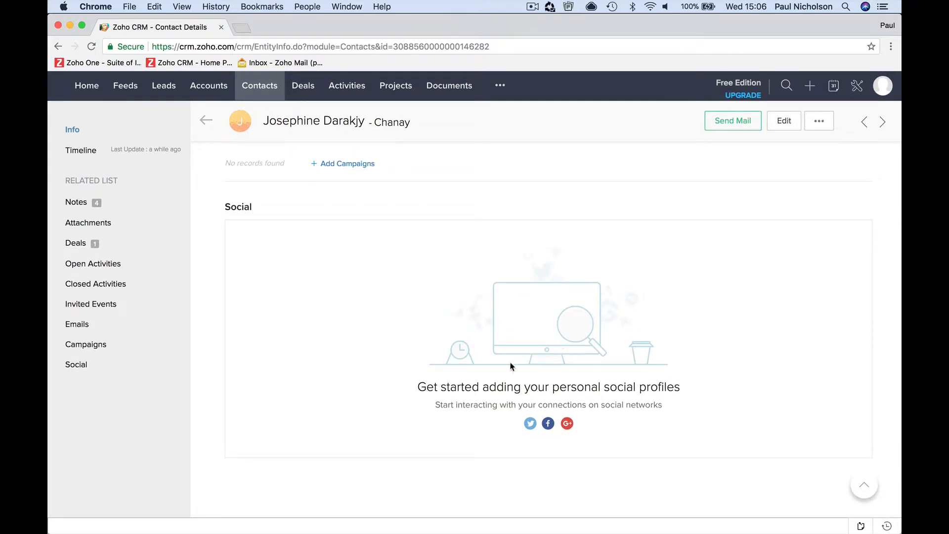
Link Twitter and Facebook accounts to your user profile's social settings
left_click(530, 423)
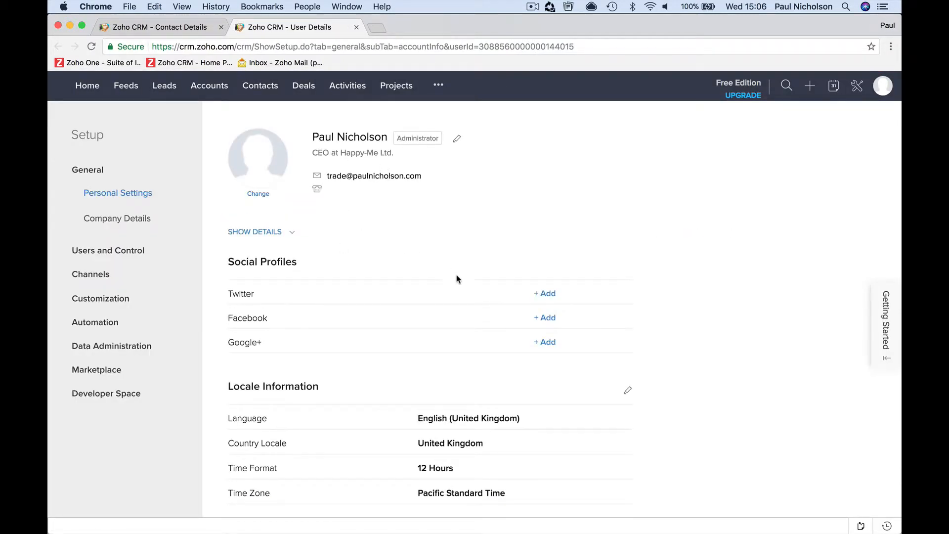
left_click(547, 294)
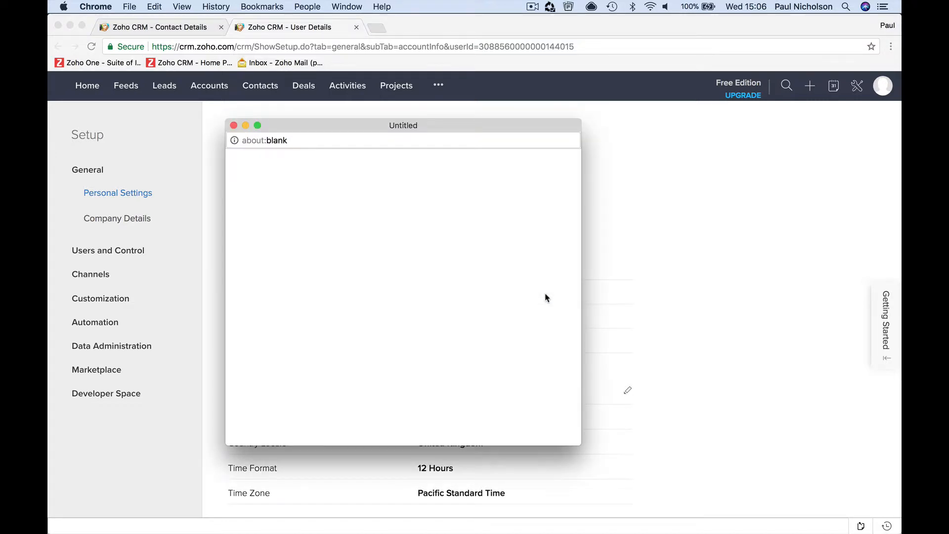
left_click(291, 253)
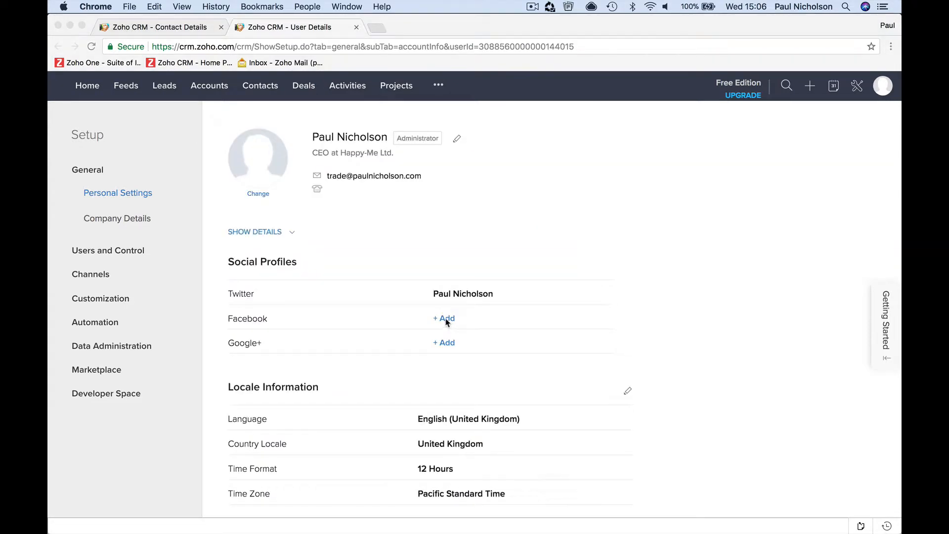
left_click(446, 320)
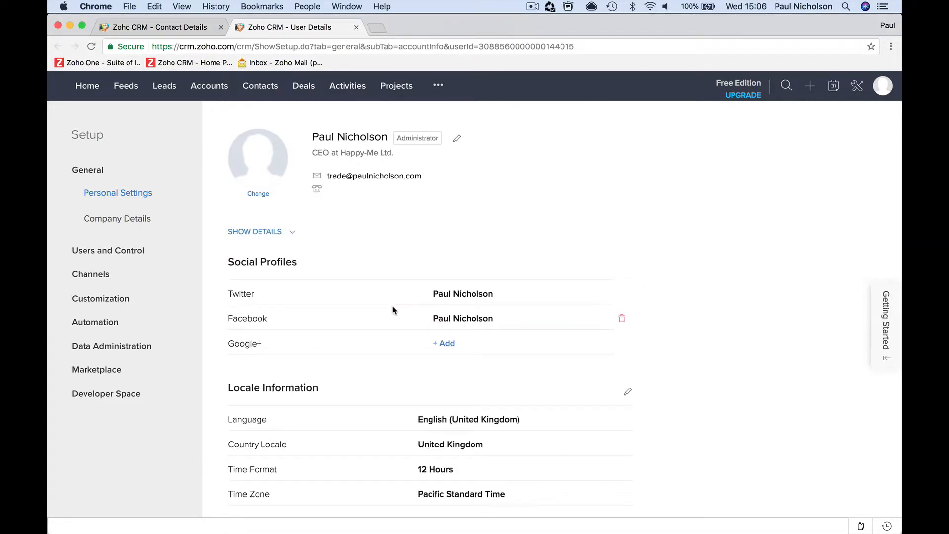
Link a Google+ account by choosing and authorizing the Google account, then show all contacts
left_click(444, 345)
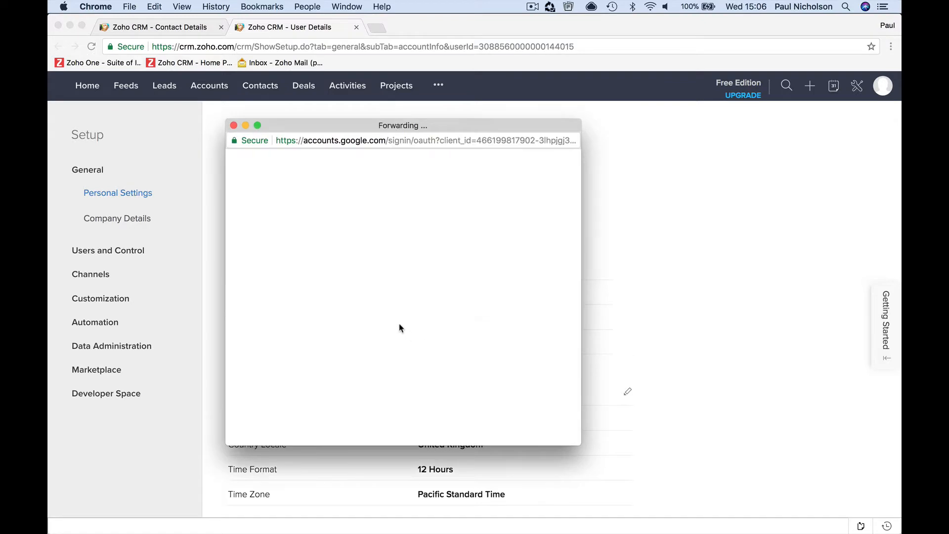
left_click(381, 276)
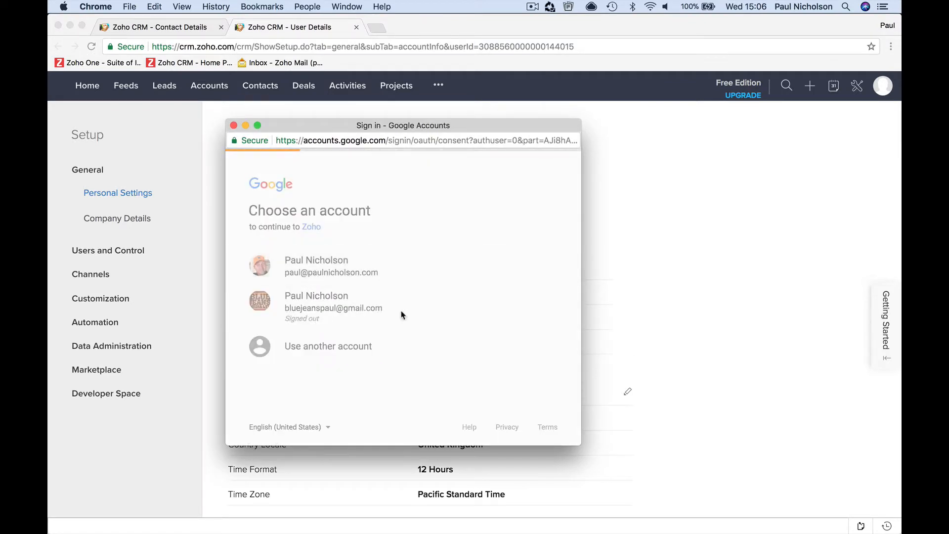
scroll(435, 297, "down", 5)
left_click(525, 379)
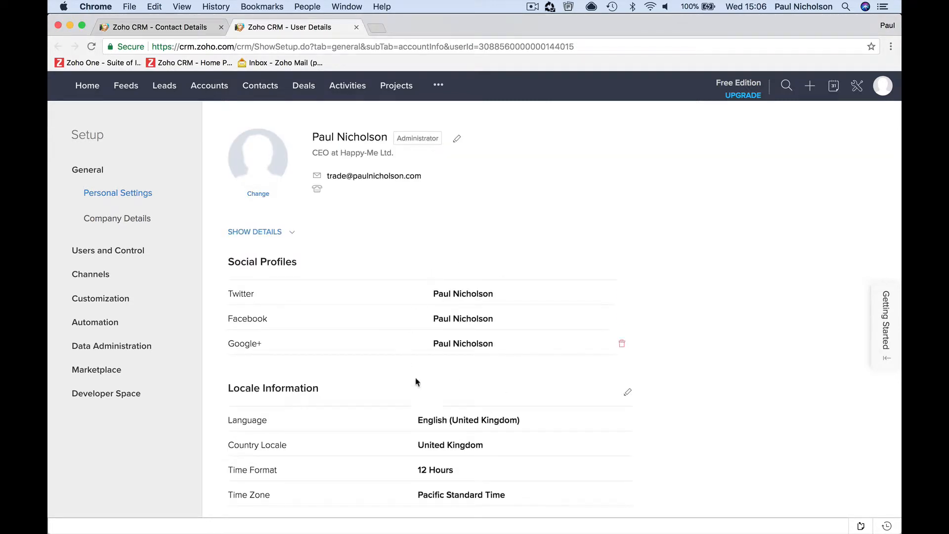
left_click(260, 85)
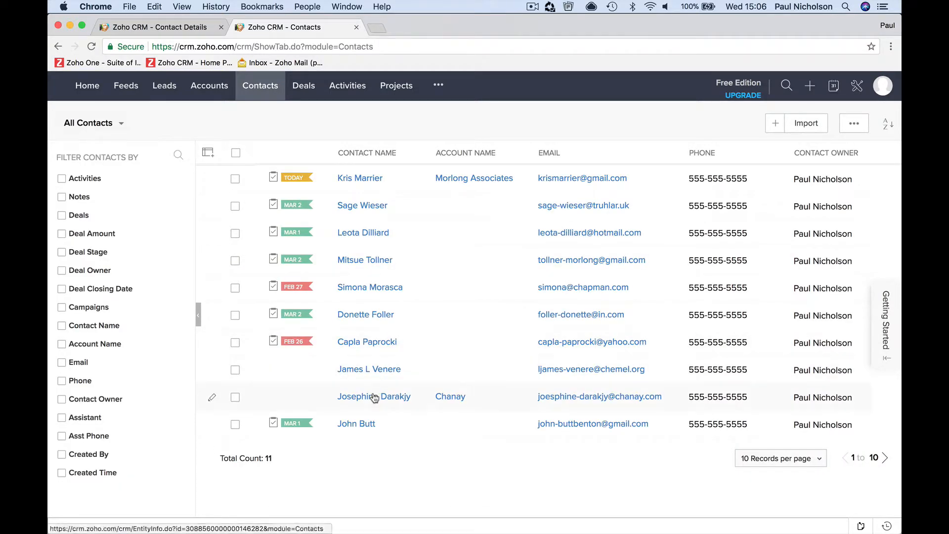
Open the contact's record, preview the first Twitter match from the Social section, then close that tab
left_click(374, 397)
scroll(403, 407, "down", 10)
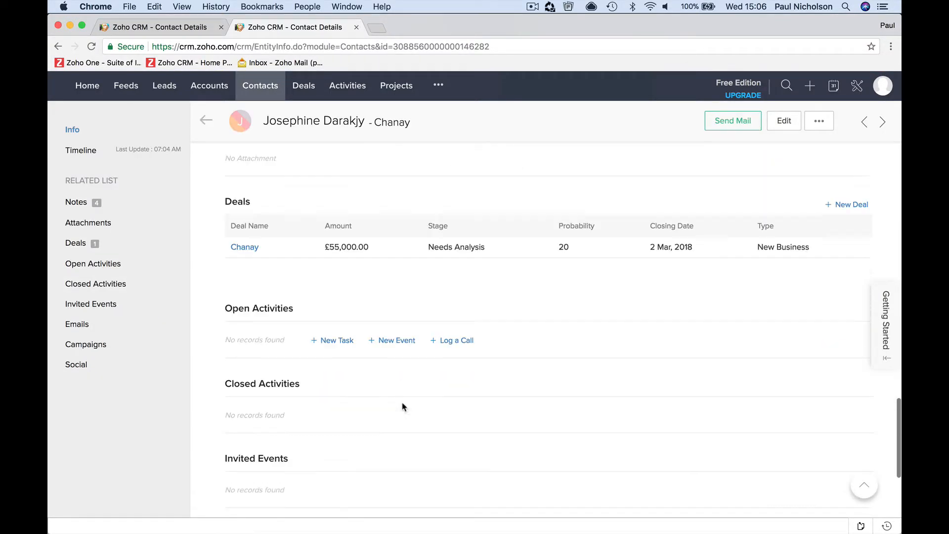
scroll(403, 407, "down", 10)
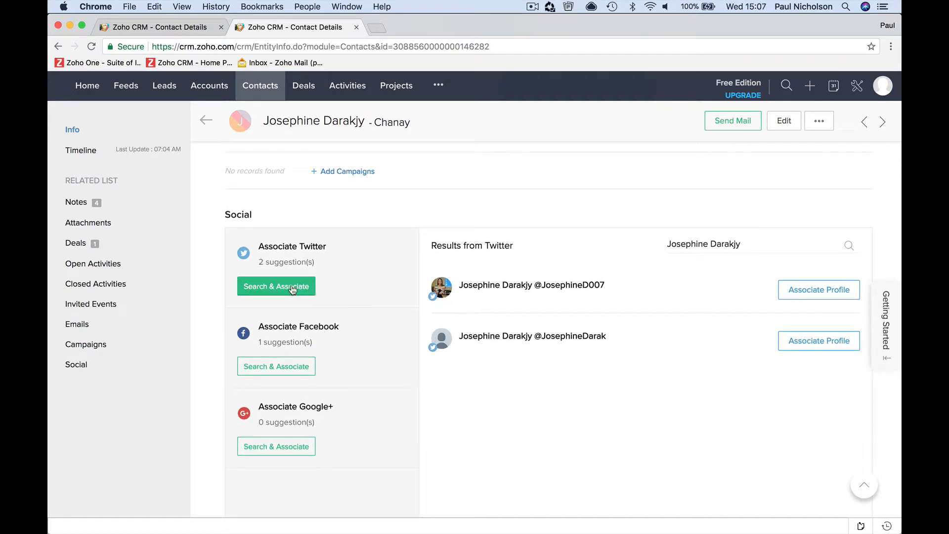
left_click(487, 290)
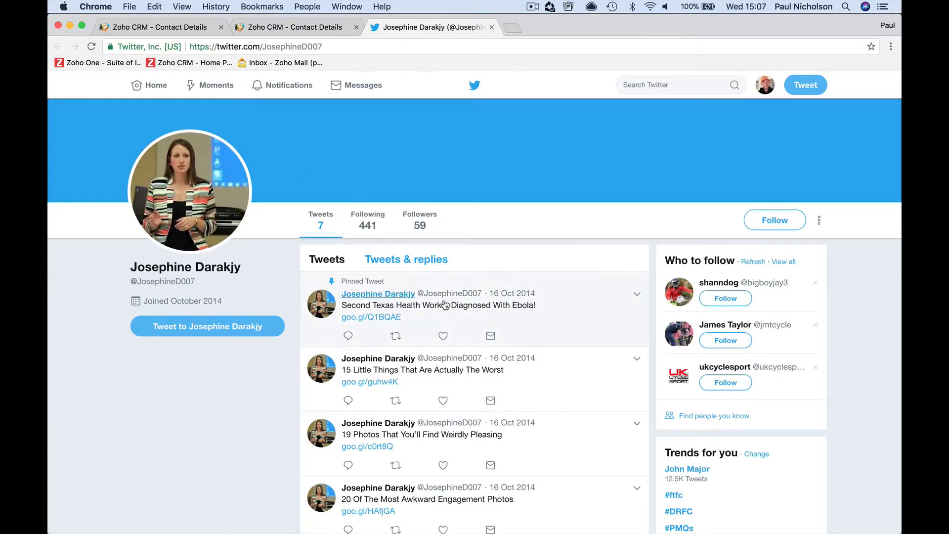
left_click(491, 28)
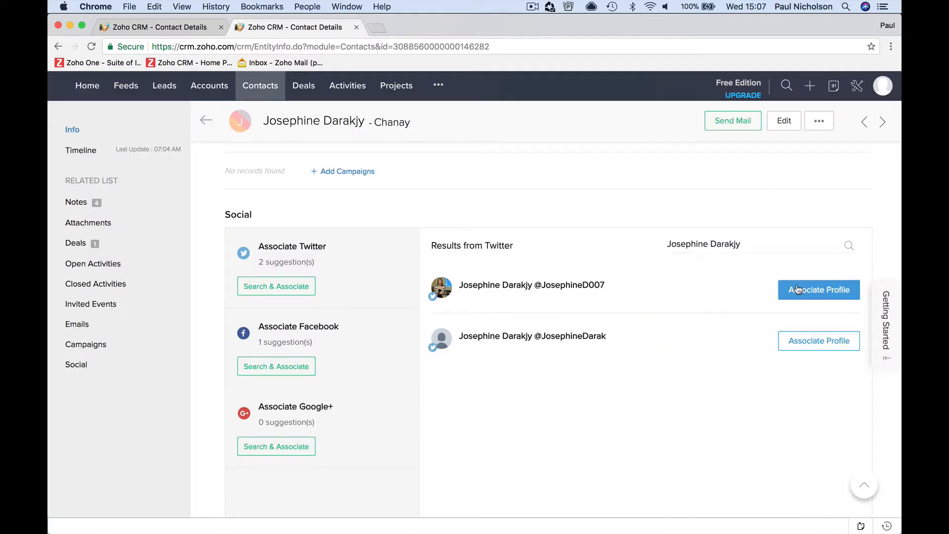
Associate the first Twitter match and the suggested Facebook profile with the contact
left_click(797, 289)
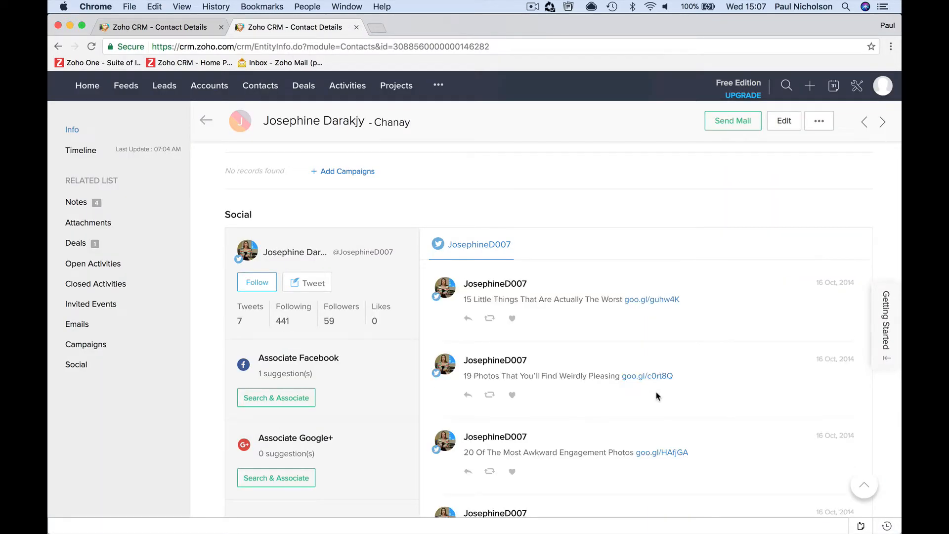
left_click(314, 397)
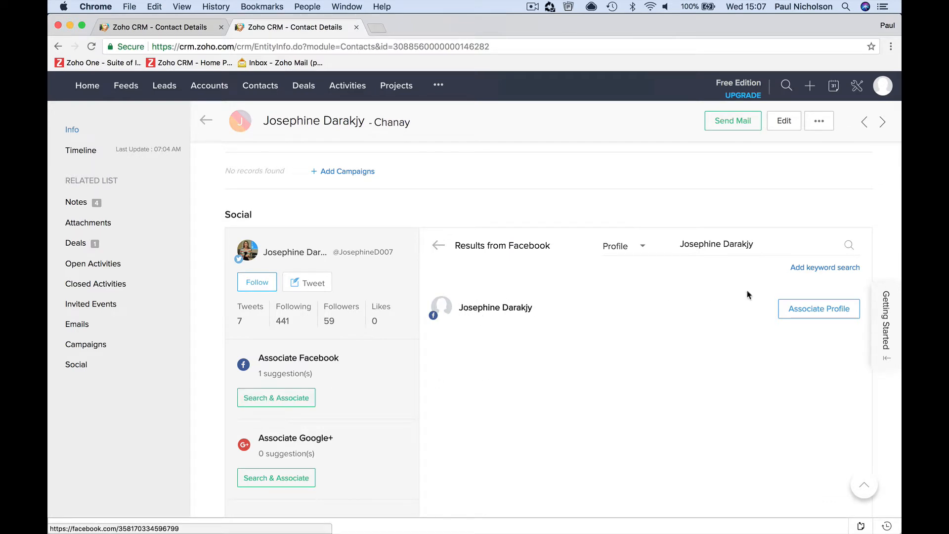
left_click(800, 309)
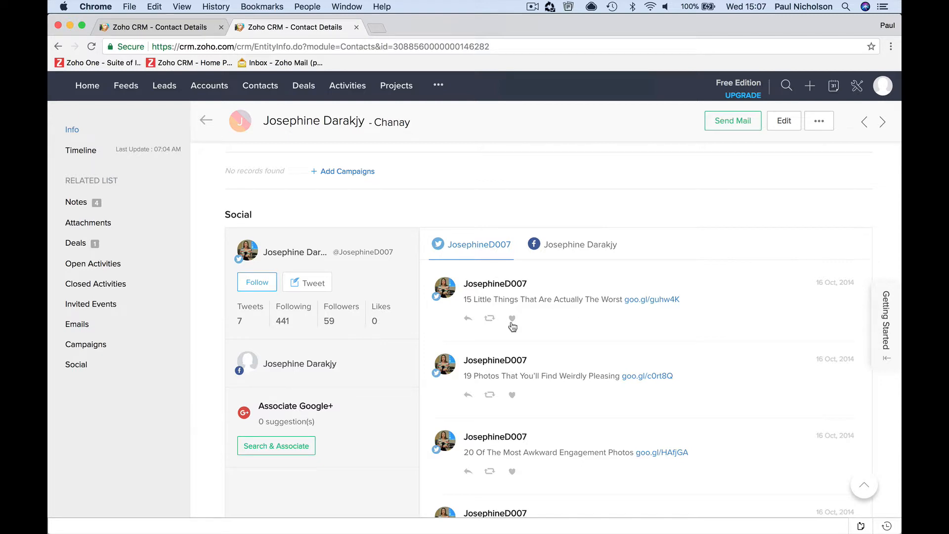
scroll(488, 276, "down", 2)
scroll(488, 276, "up", 3)
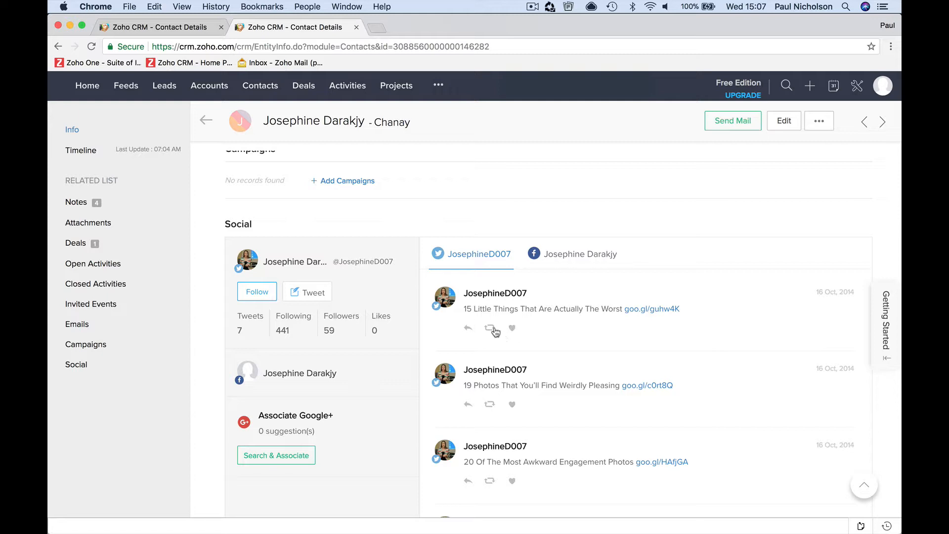
Start a reply to the latest tweet, delete the prefilled mention, and scroll the tweet feed
left_click(468, 330)
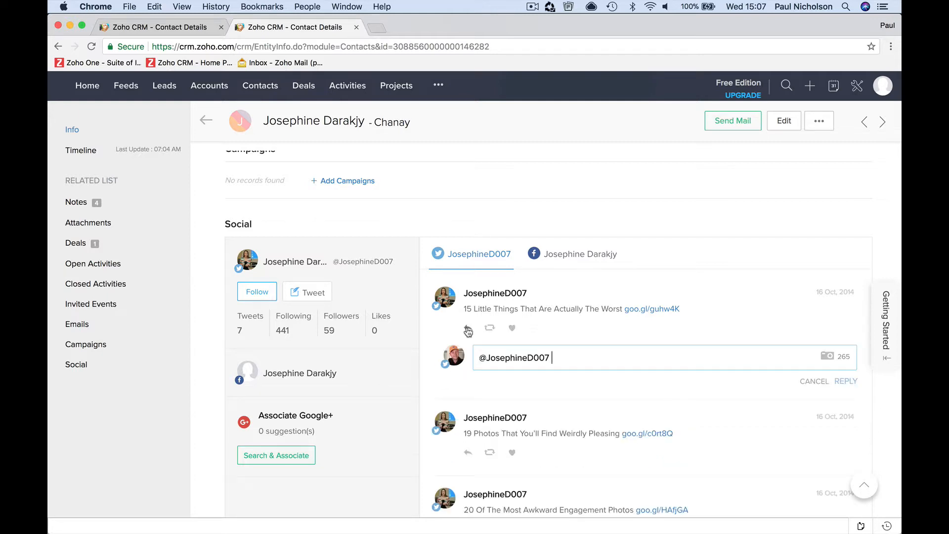
triple_click(537, 353)
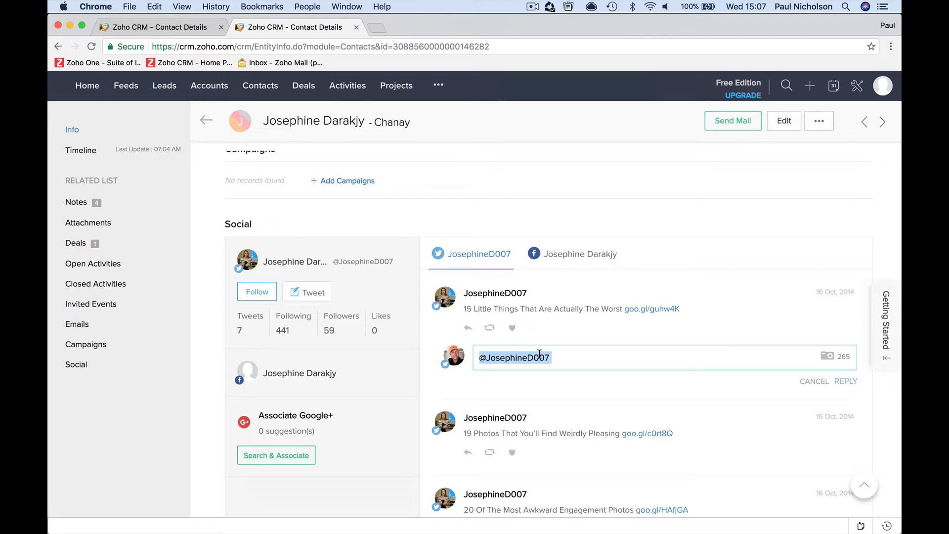
key("BackSpace")
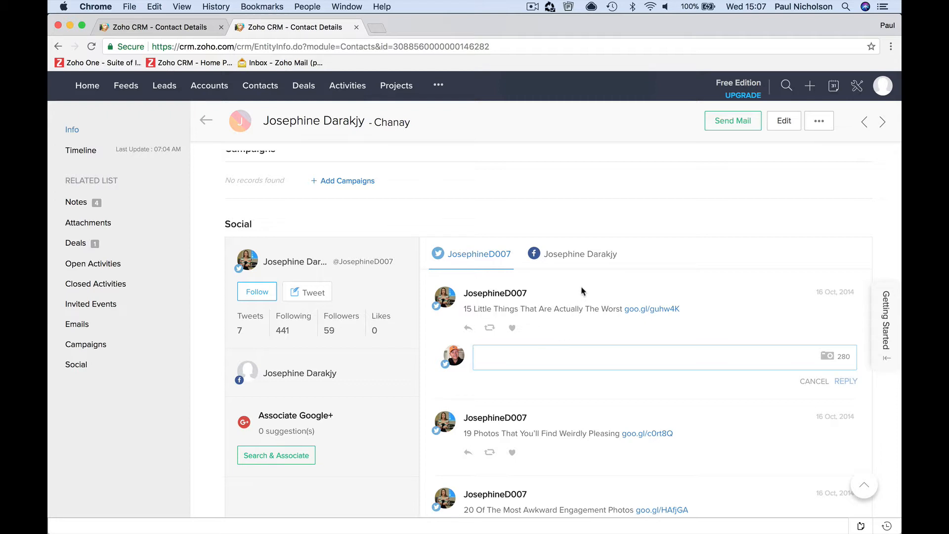
scroll(582, 292, "down", 3)
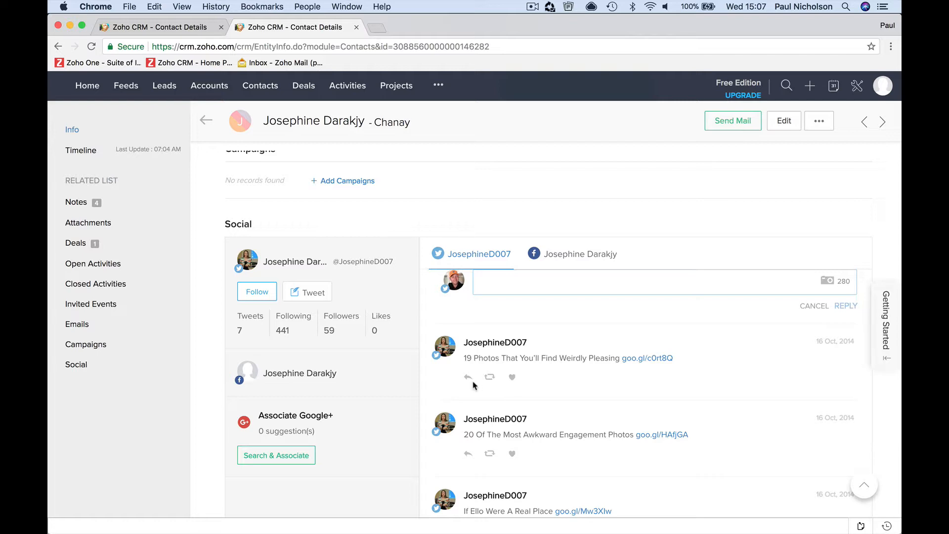
scroll(528, 385, "down", 3)
scroll(528, 387, "down", 2)
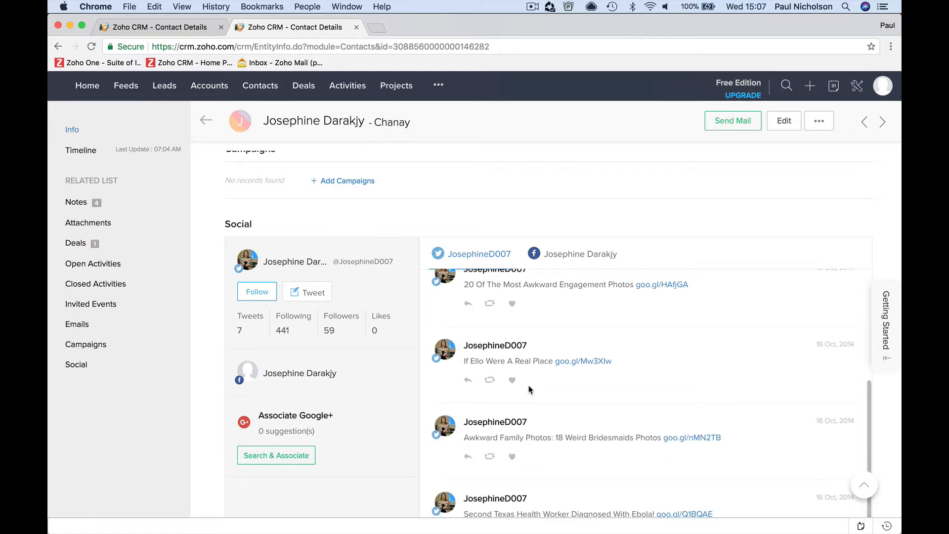
Preview the linked Facebook profile in a new tab, then unlink it from the contact
left_click(326, 374)
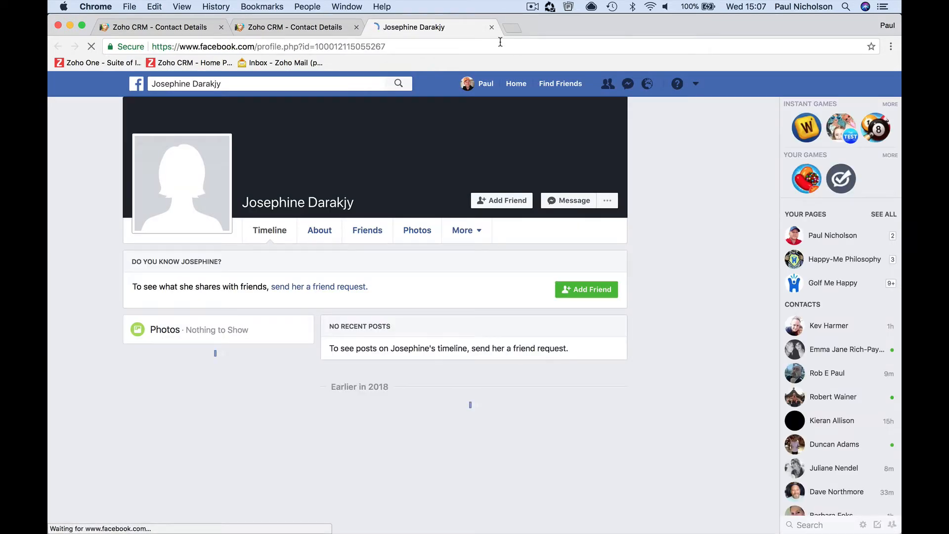
left_click(492, 27)
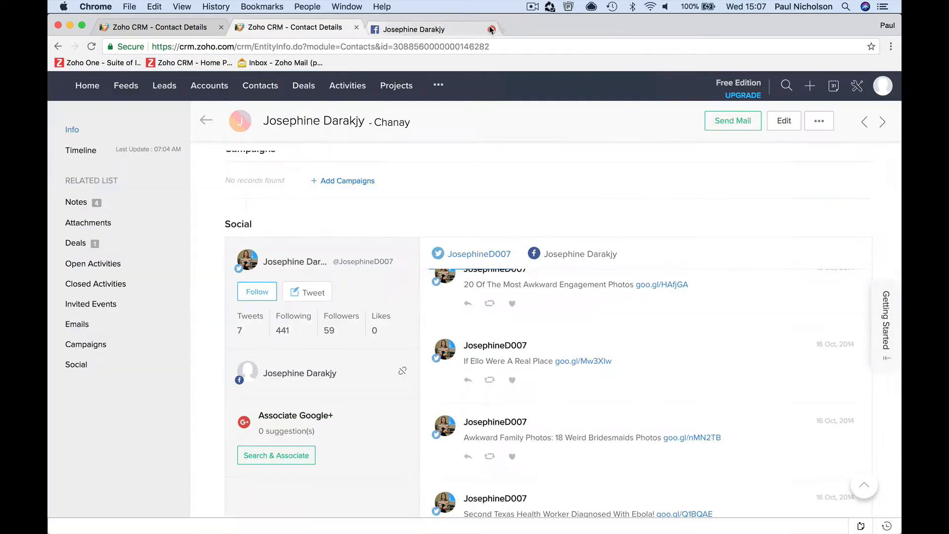
scroll(569, 410, "up", 5)
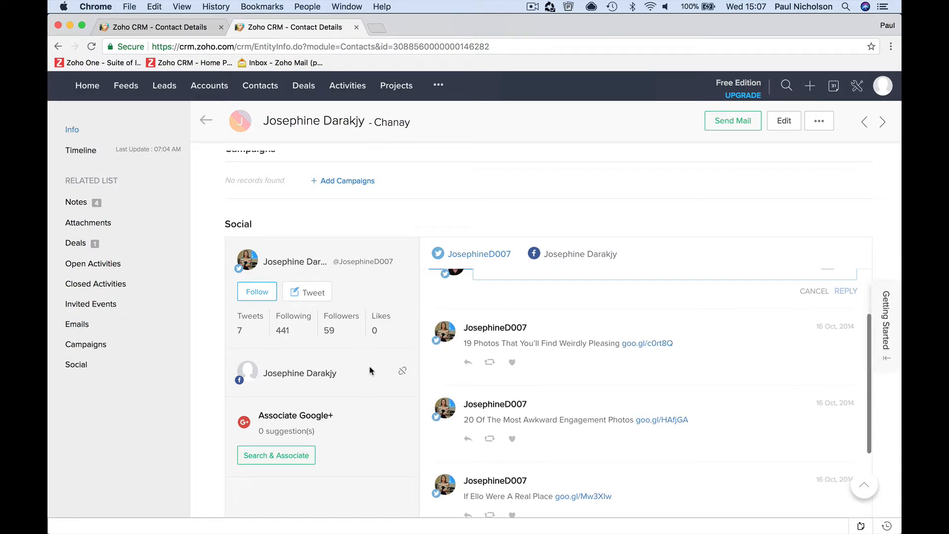
left_click(403, 371)
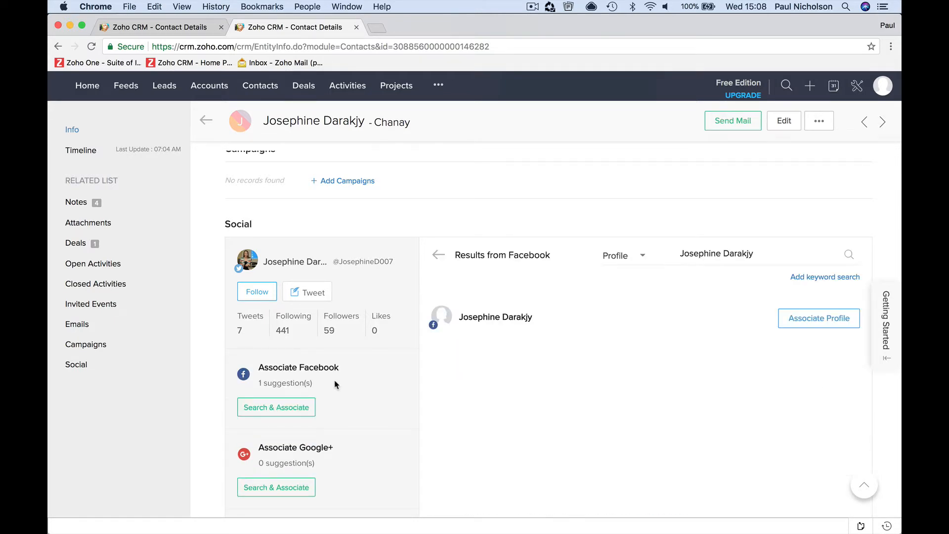
triple_click(731, 253)
Switch the Facebook search to Pages, search a new name, and associate the first page found
left_click(631, 259)
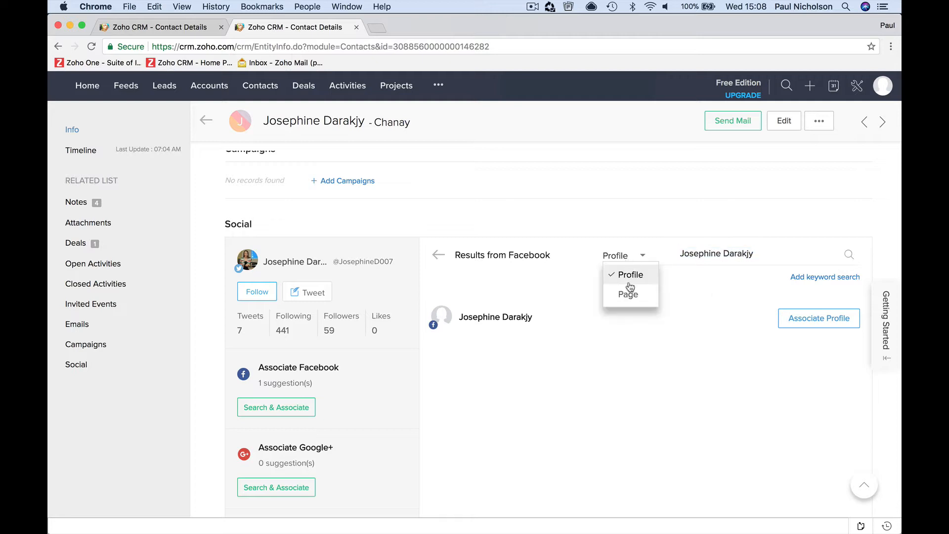
left_click(629, 294)
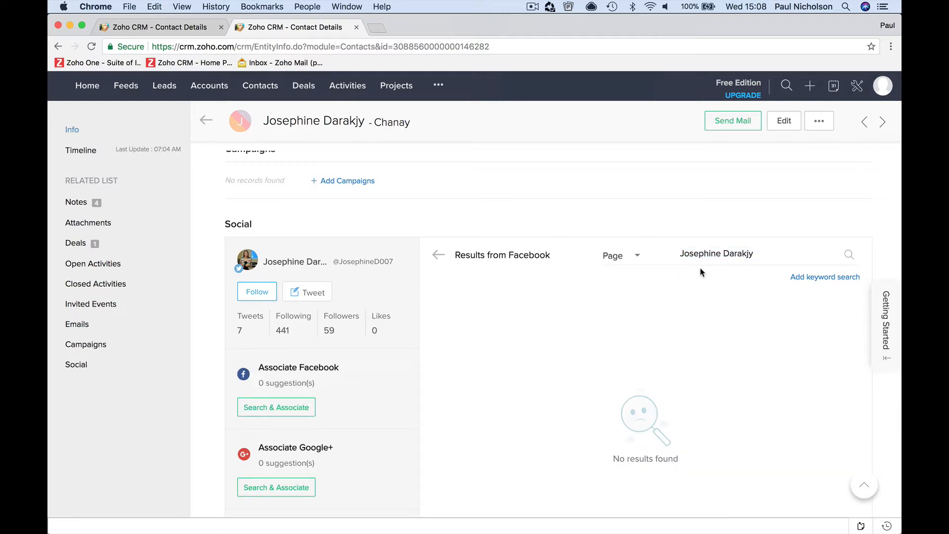
triple_click(721, 253)
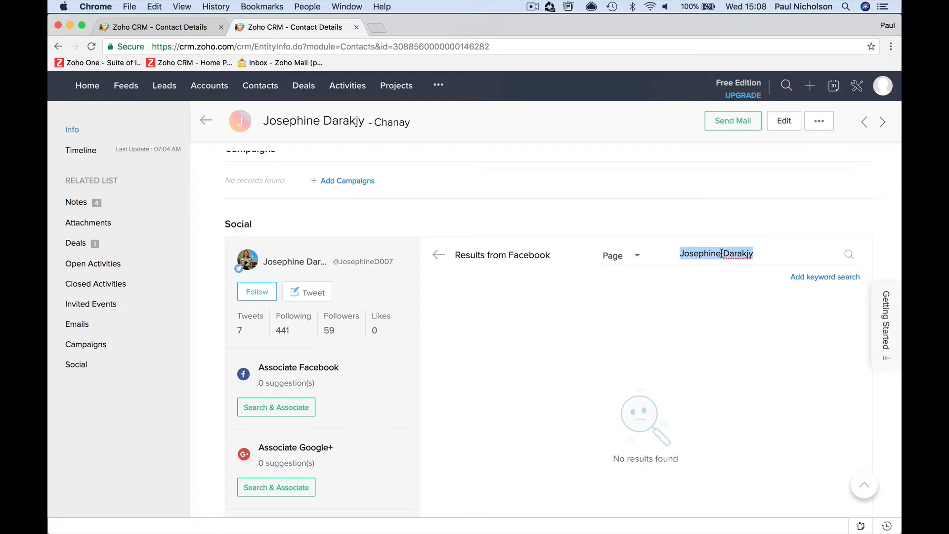
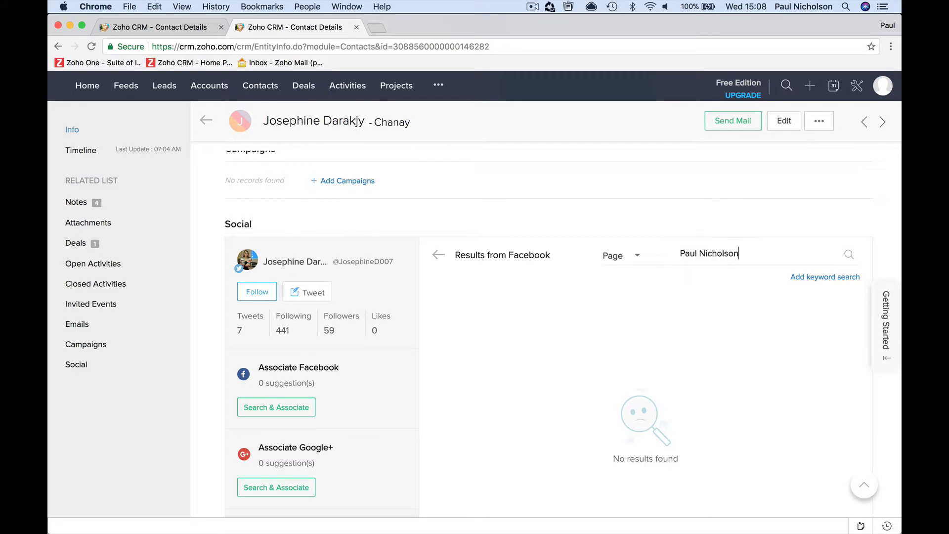
key("Return")
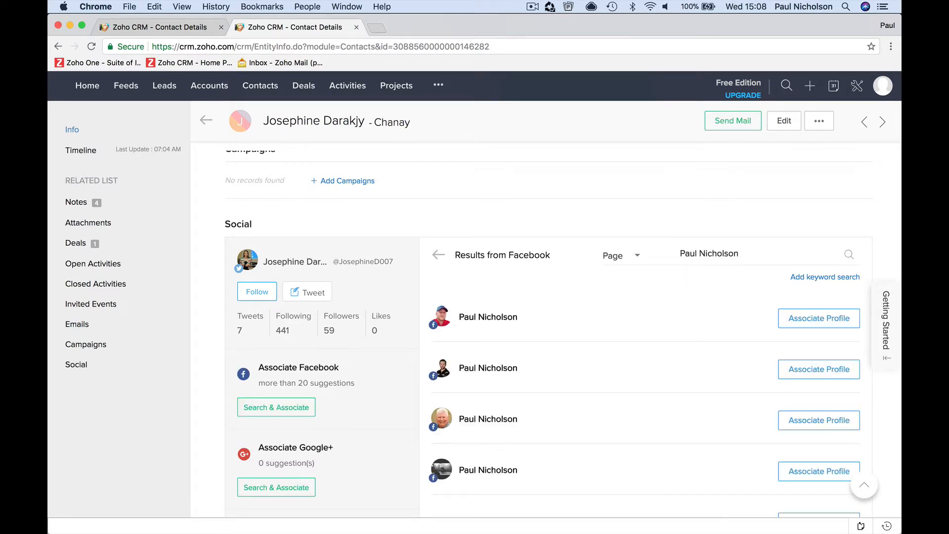
left_click(800, 317)
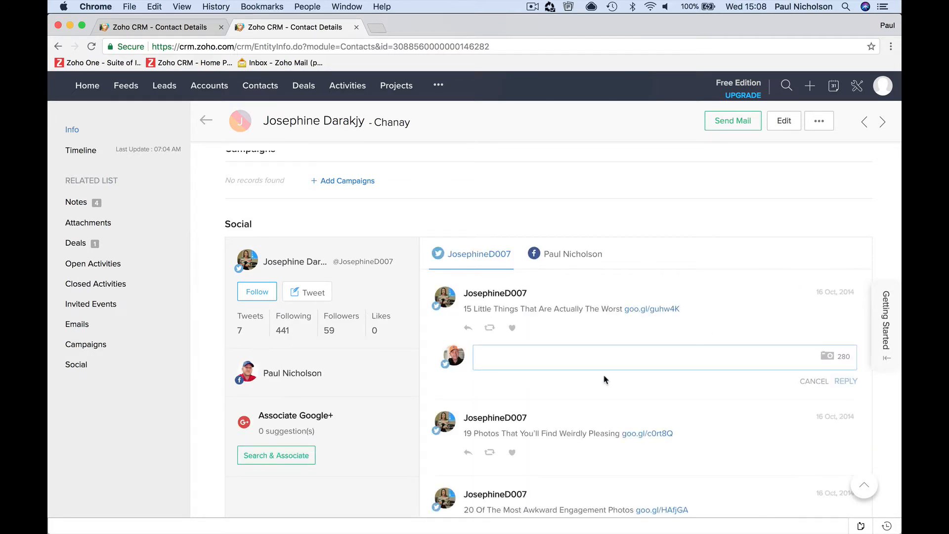
Browse the linked Facebook page's posts and play the video in one post
left_click(548, 255)
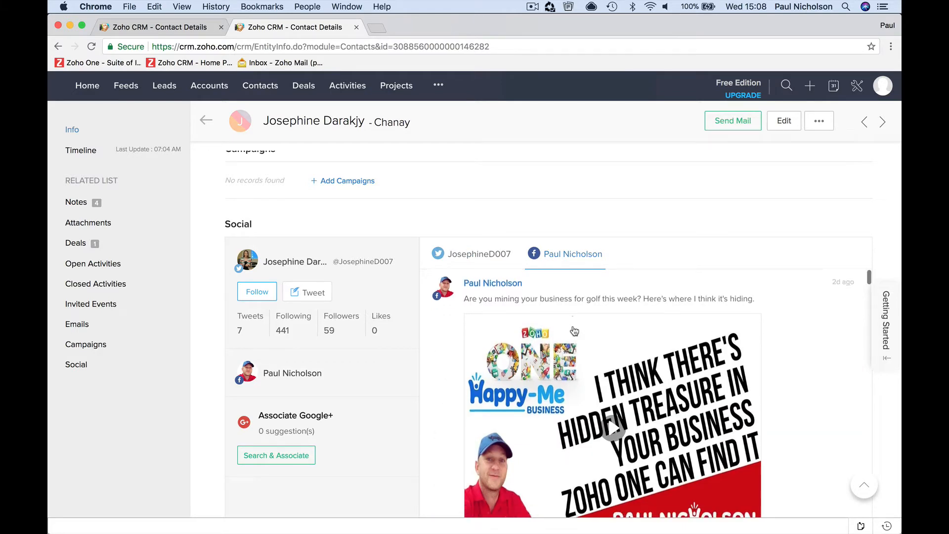
scroll(574, 330, "down", 3)
scroll(573, 330, "up", 4)
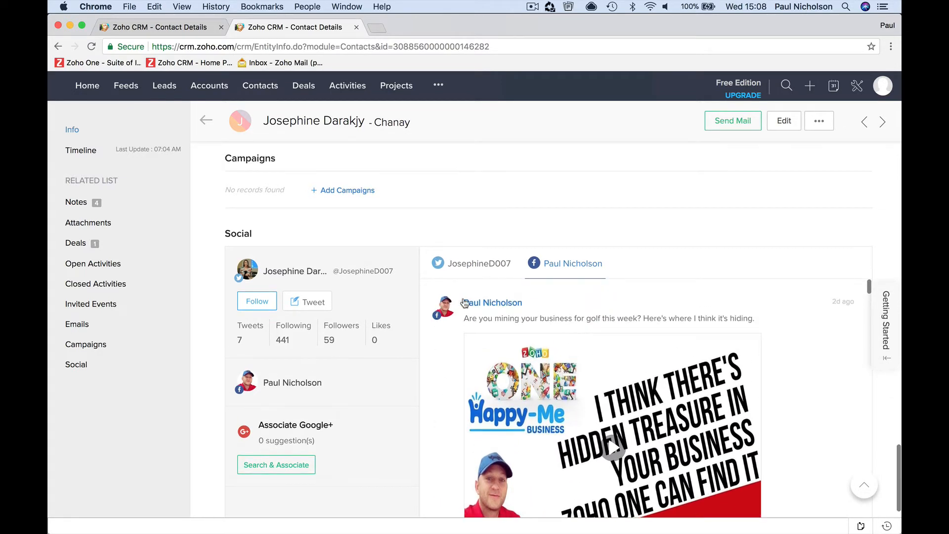
scroll(445, 346, "down", 3)
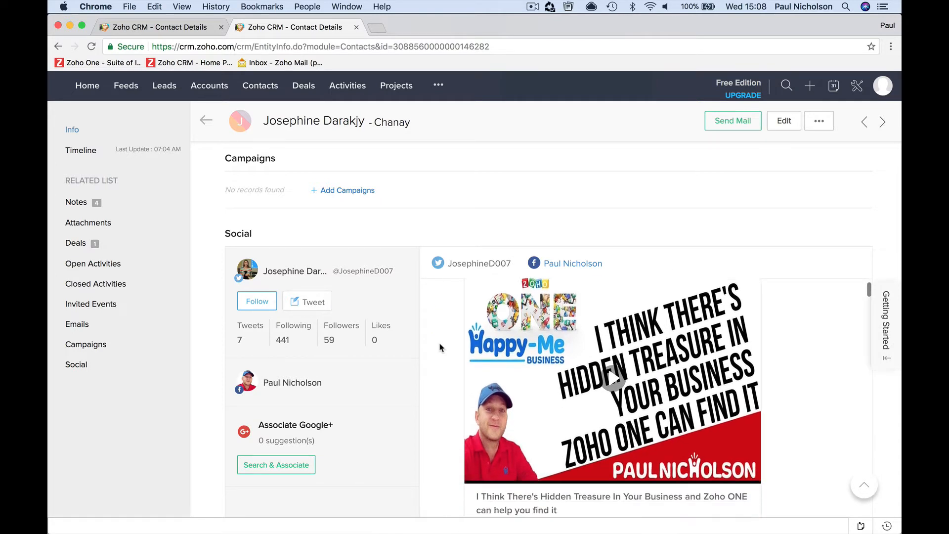
scroll(490, 395, "down", 2)
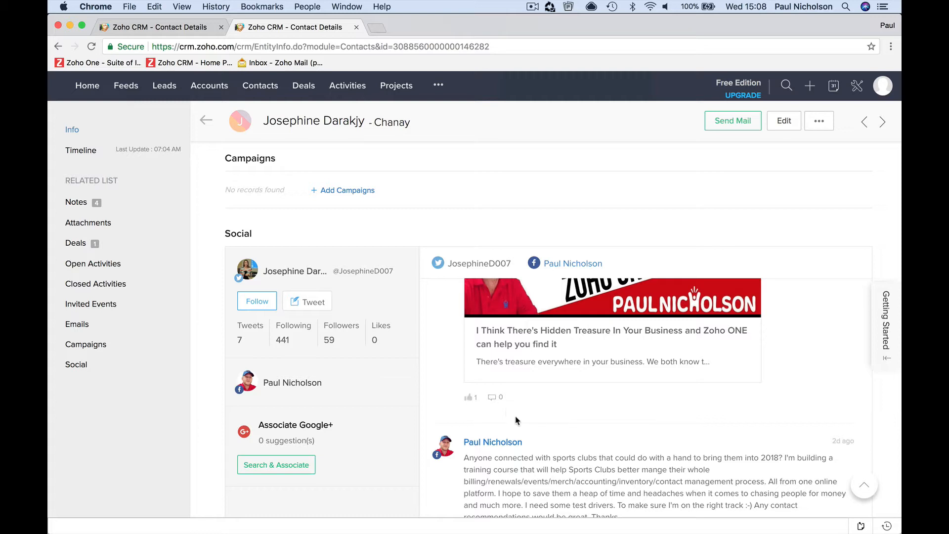
scroll(517, 421, "down", 4)
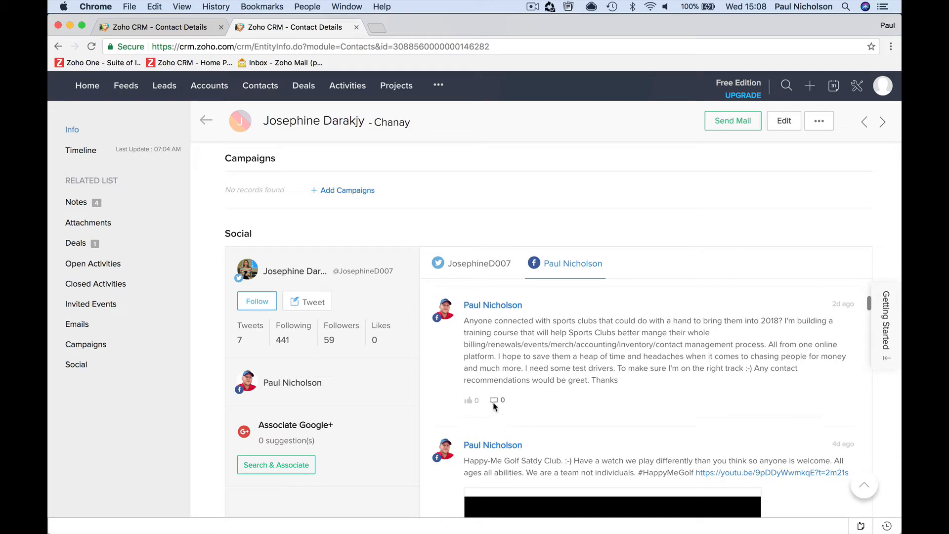
scroll(494, 400, "up", 8)
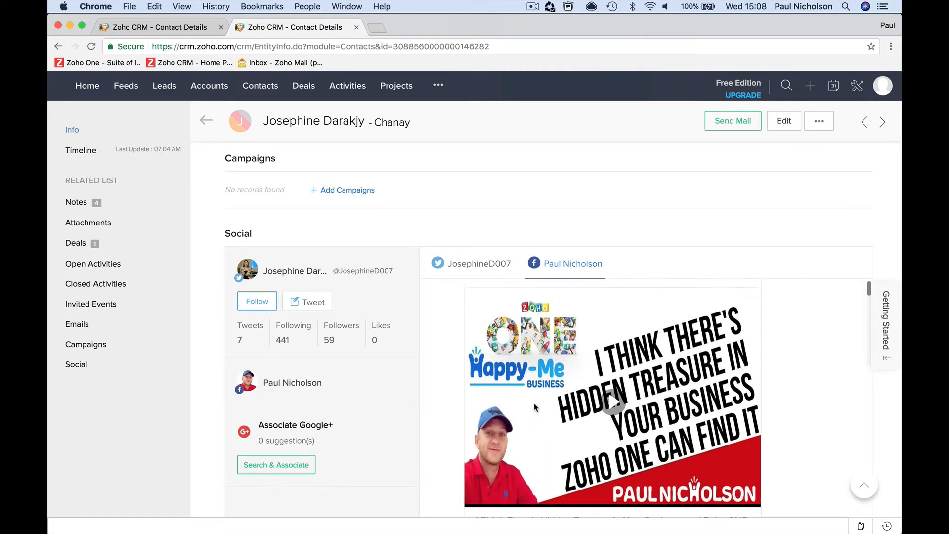
scroll(524, 425, "down", 2)
left_click(528, 455)
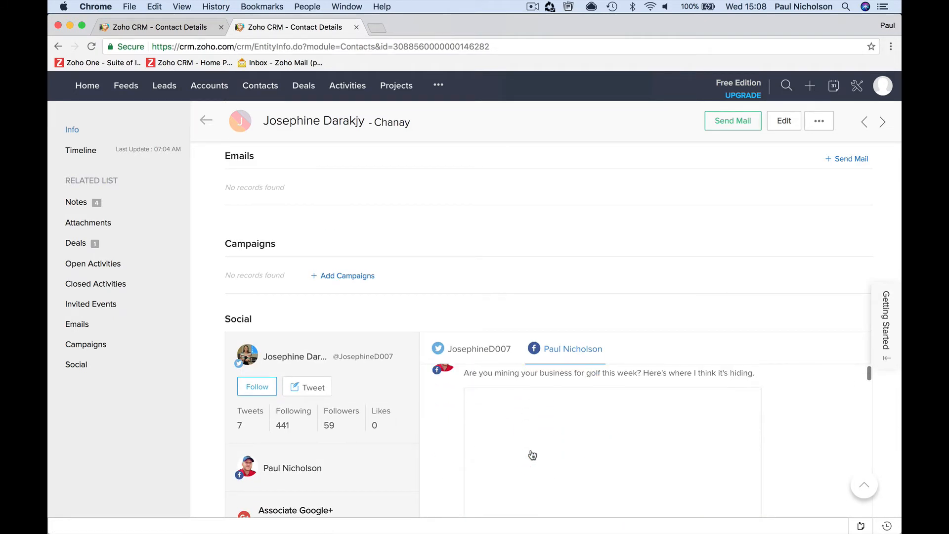
scroll(474, 487, "down", 5)
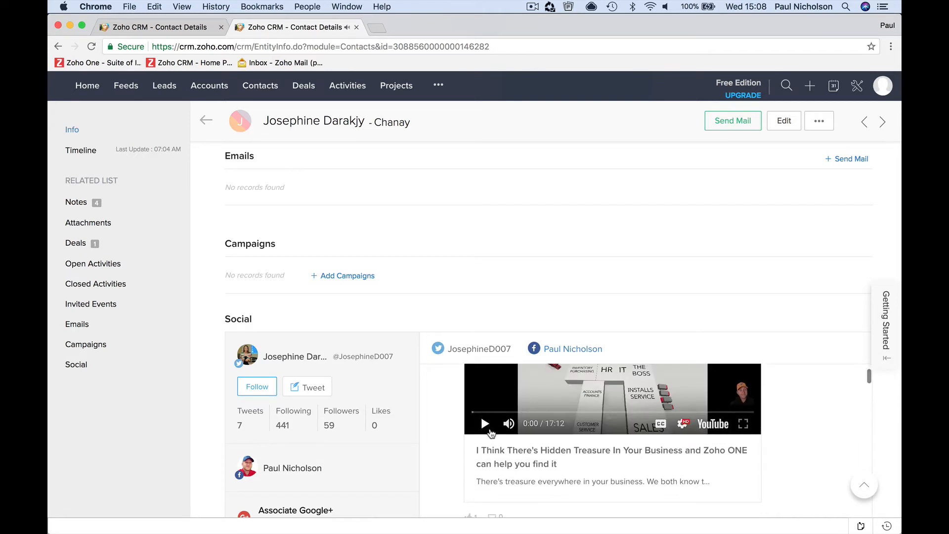
scroll(519, 416, "up", 6)
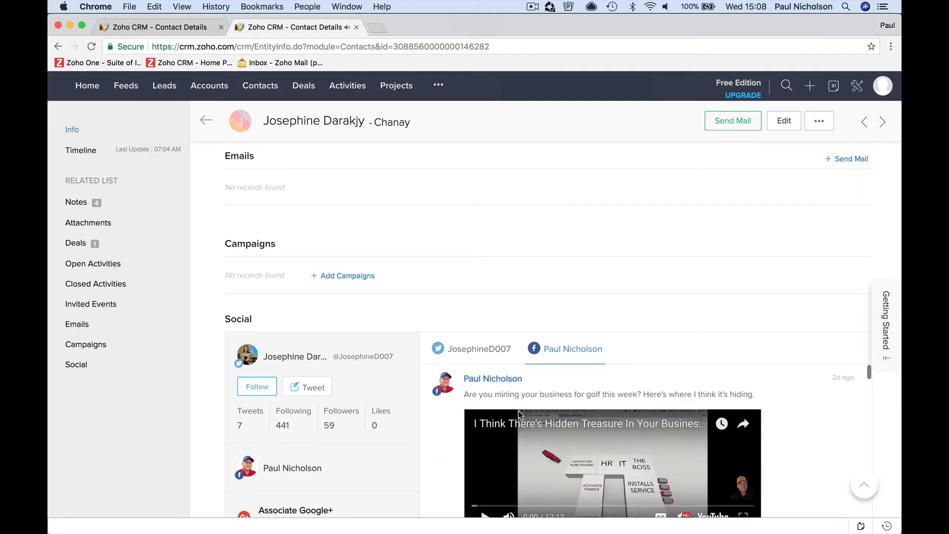
Show the contact's tweets and disassociate the Twitter profile from the contact
left_click(482, 350)
scroll(500, 372, "down", 3)
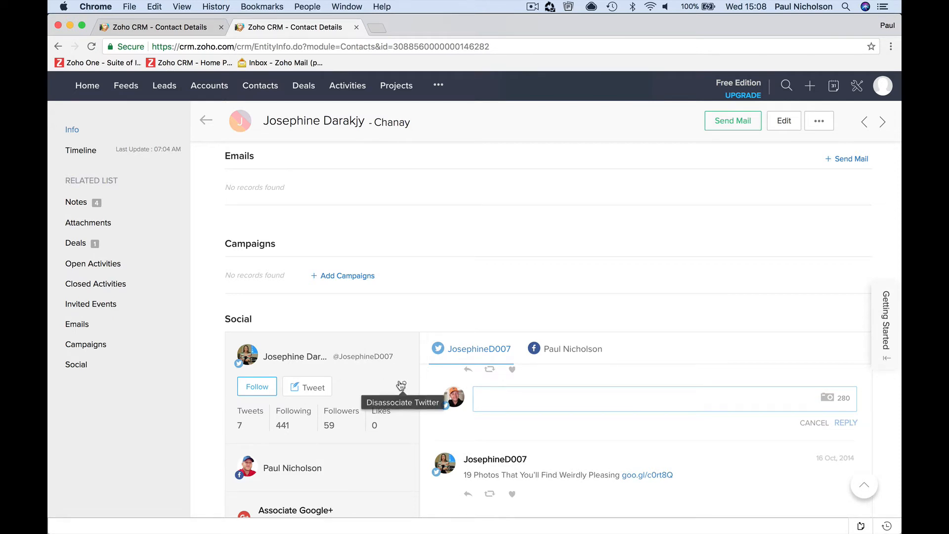
scroll(386, 379, "down", 2)
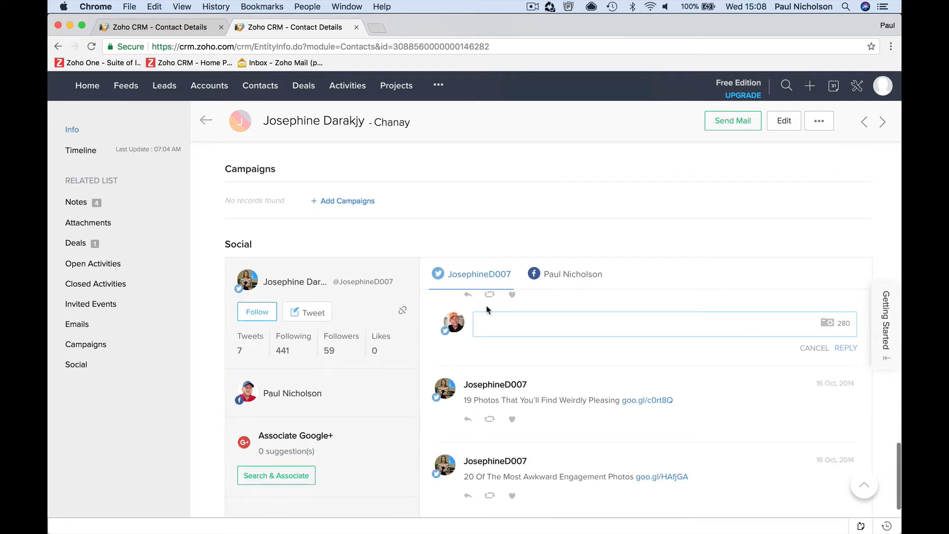
left_click(573, 280)
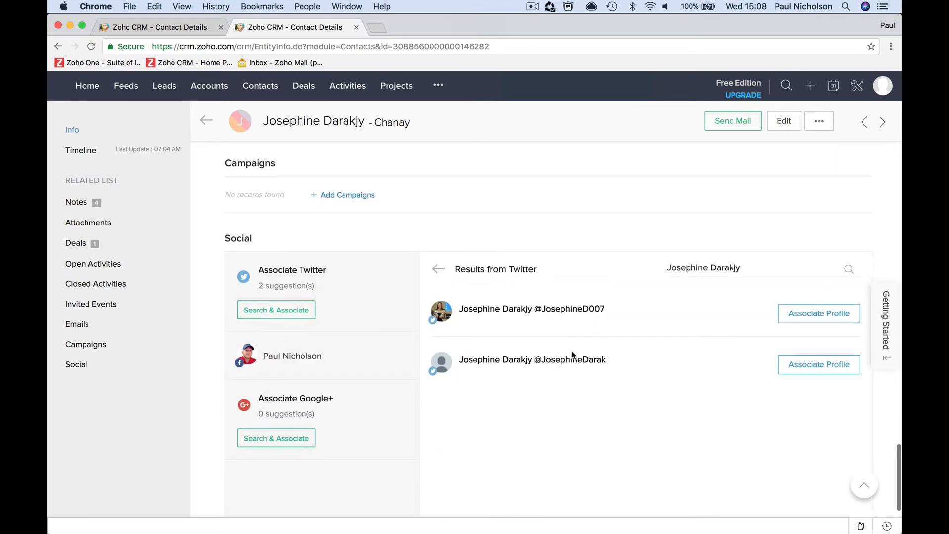
View the linked Facebook page in a new tab, then close it
scroll(573, 355, "down", 3)
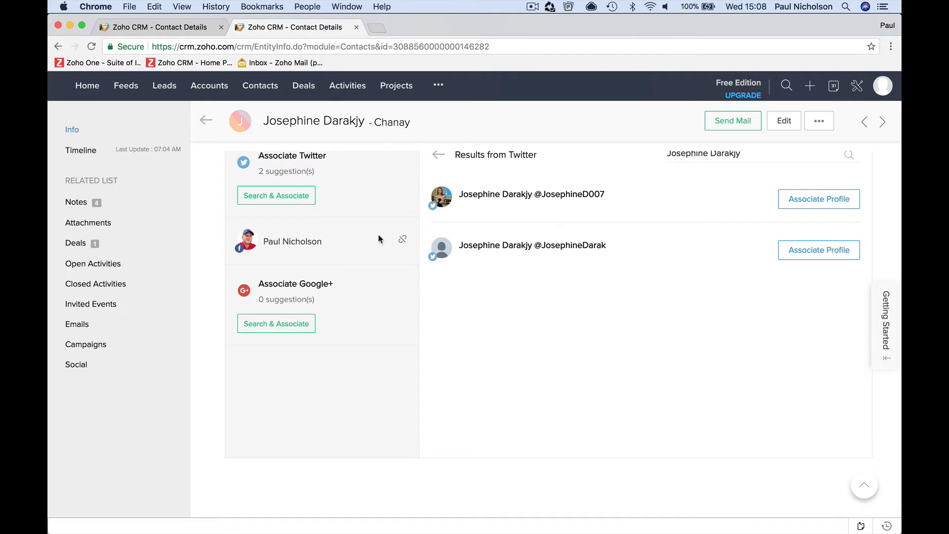
left_click(293, 242)
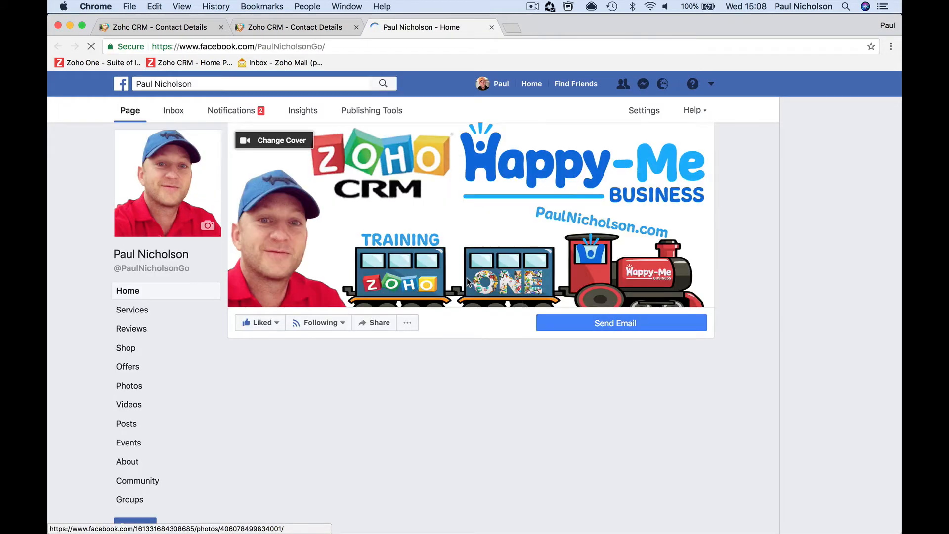
scroll(468, 282, "down", 5)
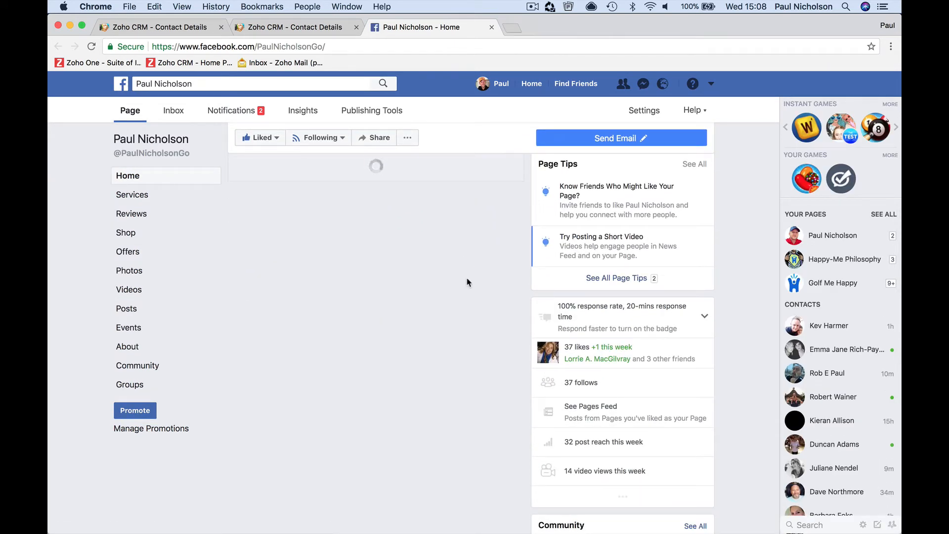
left_click(492, 27)
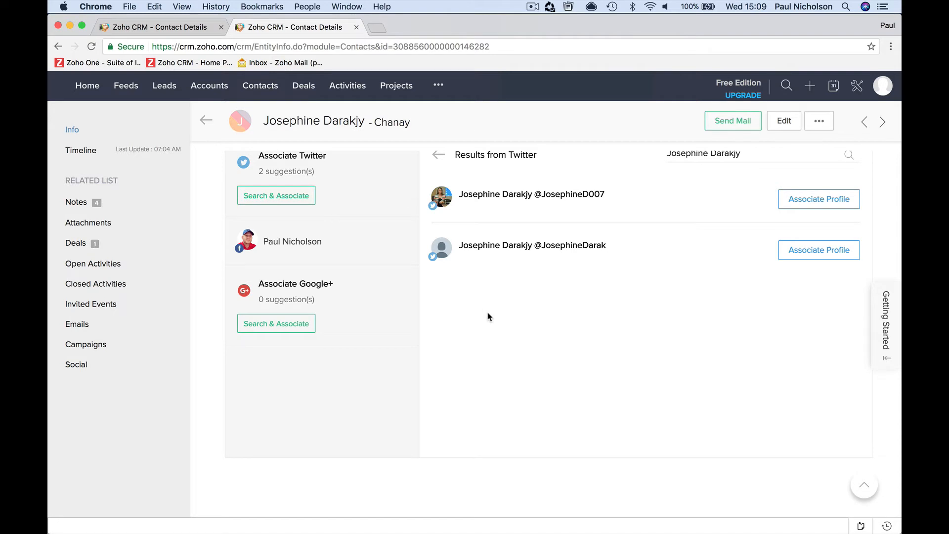
scroll(488, 316, "up", 10)
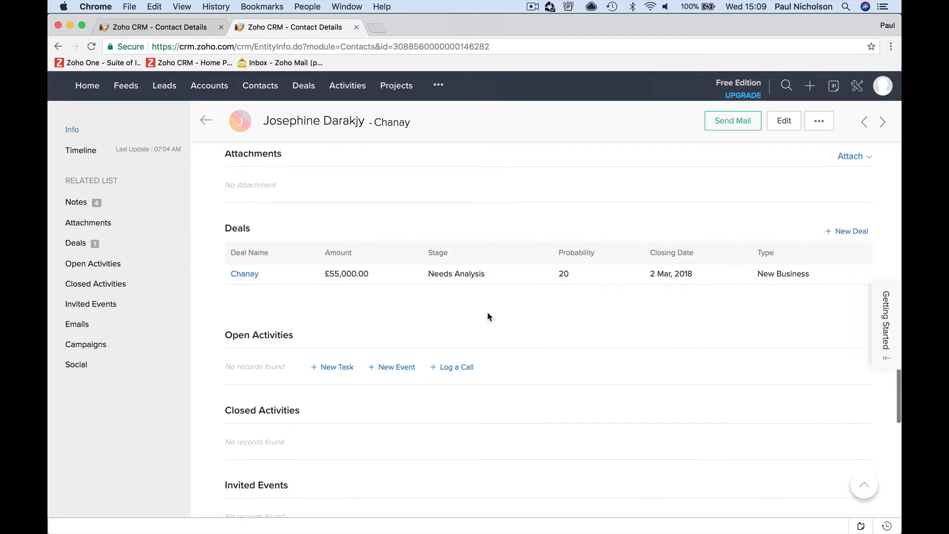
scroll(487, 316, "up", 4)
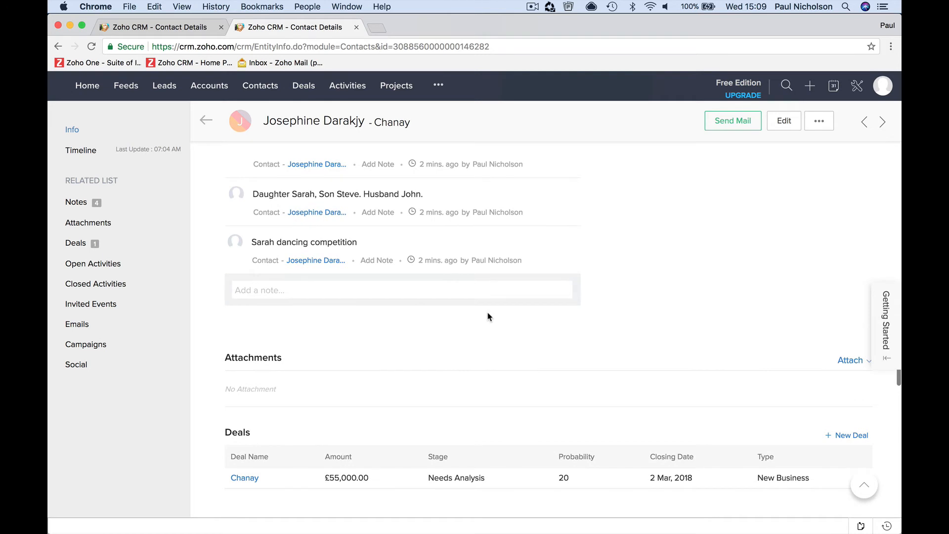
scroll(488, 316, "up", 6)
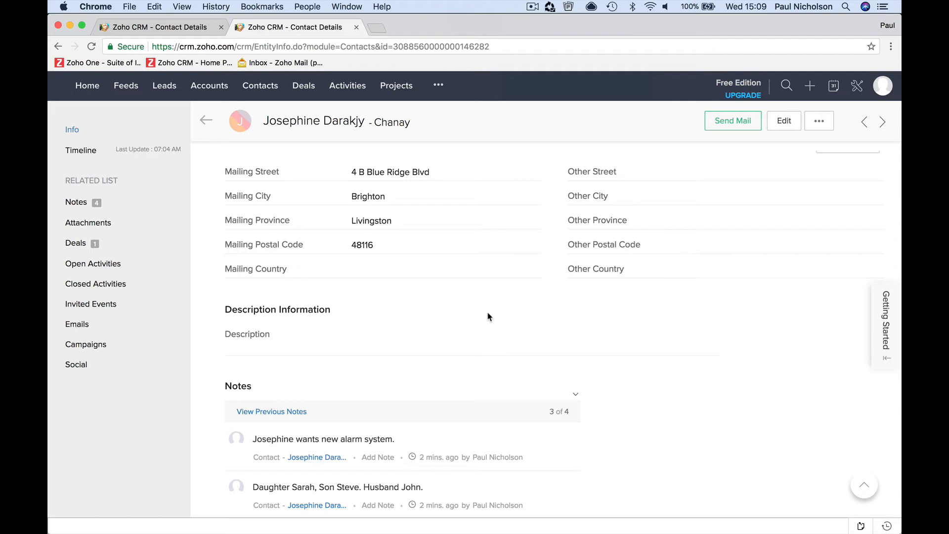
scroll(488, 317, "down", 15)
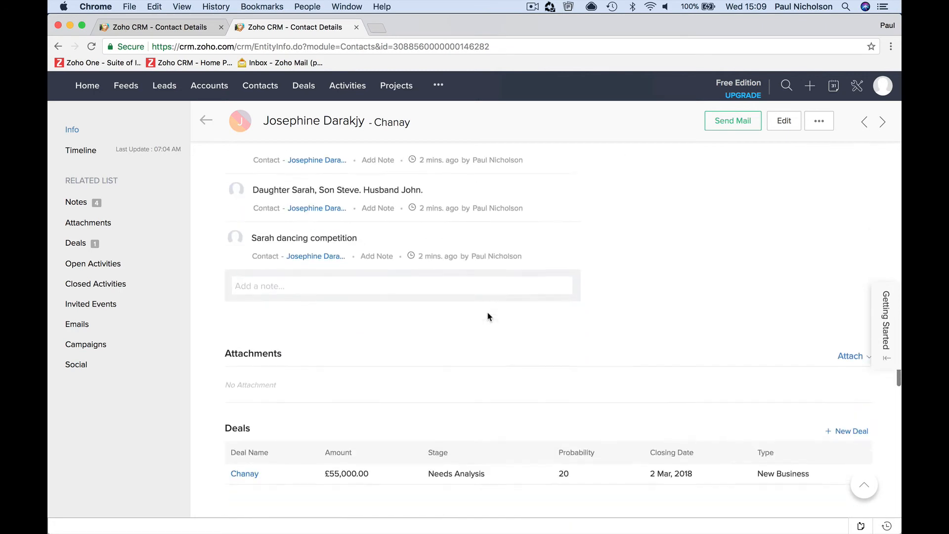
scroll(489, 316, "down", 5)
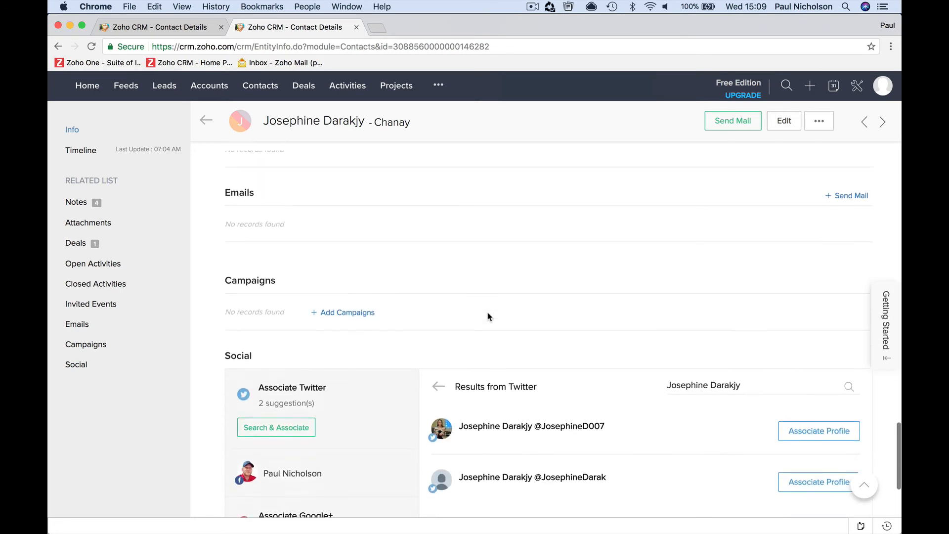
scroll(488, 316, "up", 15)
scroll(489, 316, "up", 2)
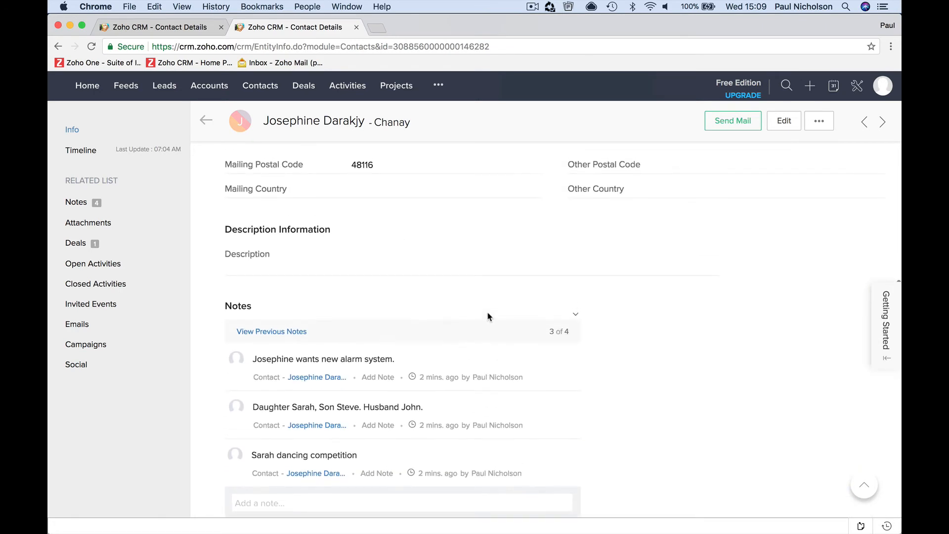
scroll(424, 314, "up", 10)
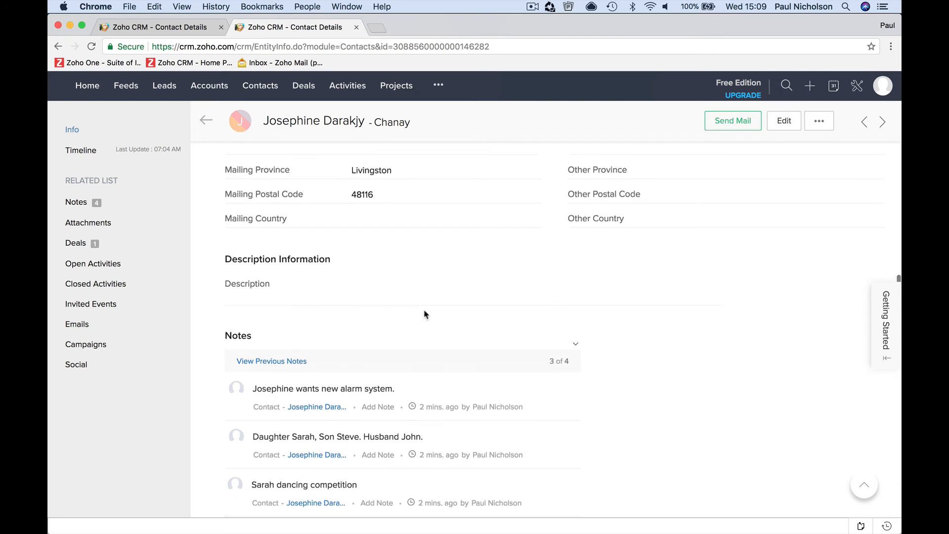
scroll(424, 314, "up", 3)
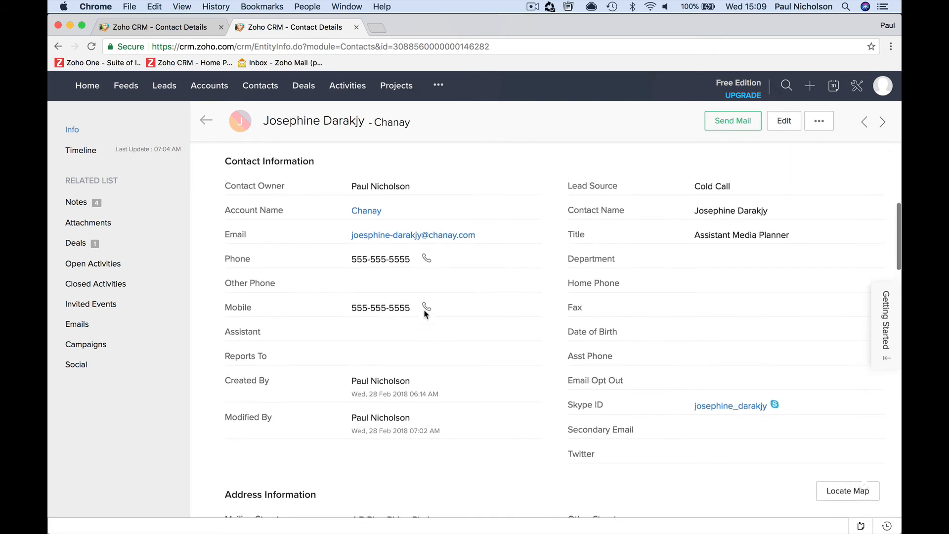
scroll(491, 310, "up", 6)
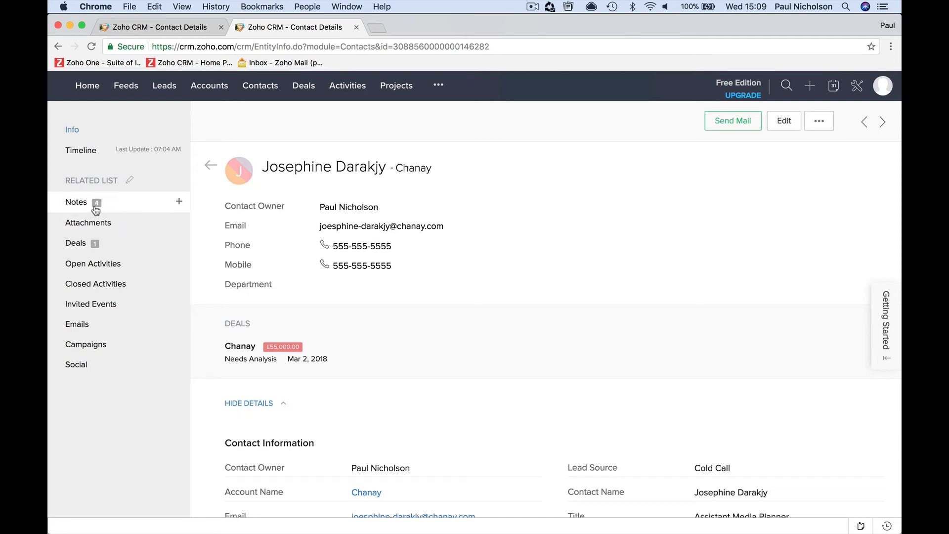
scroll(123, 226, "down", 2)
left_click(123, 227)
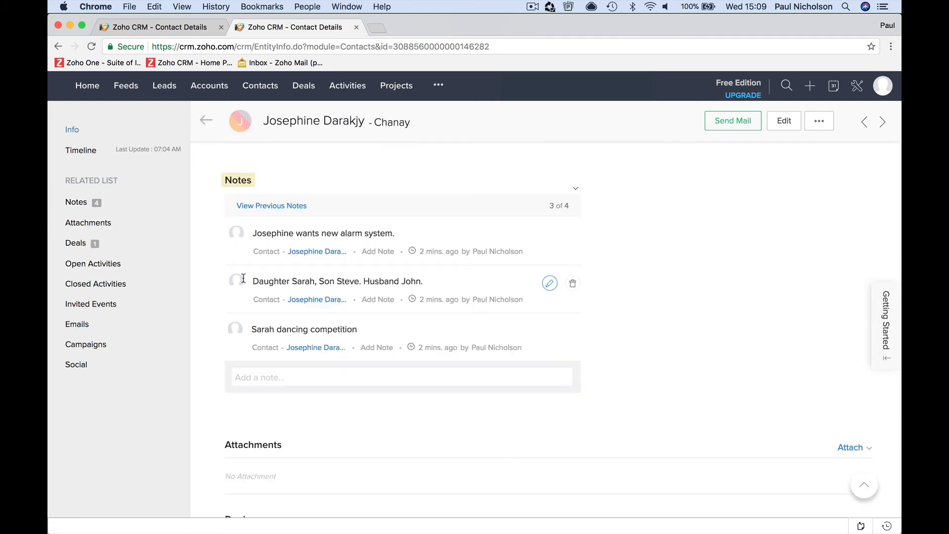
left_click(132, 250)
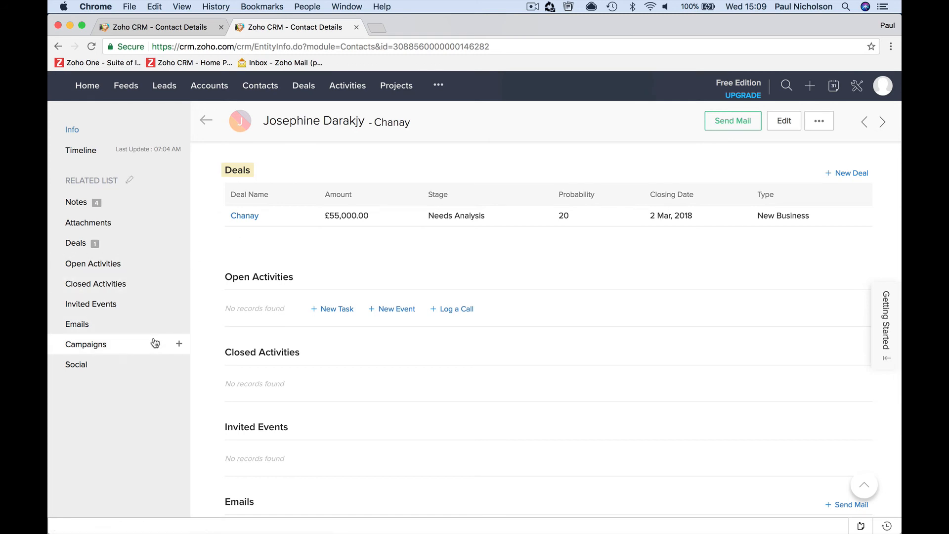
left_click(147, 312)
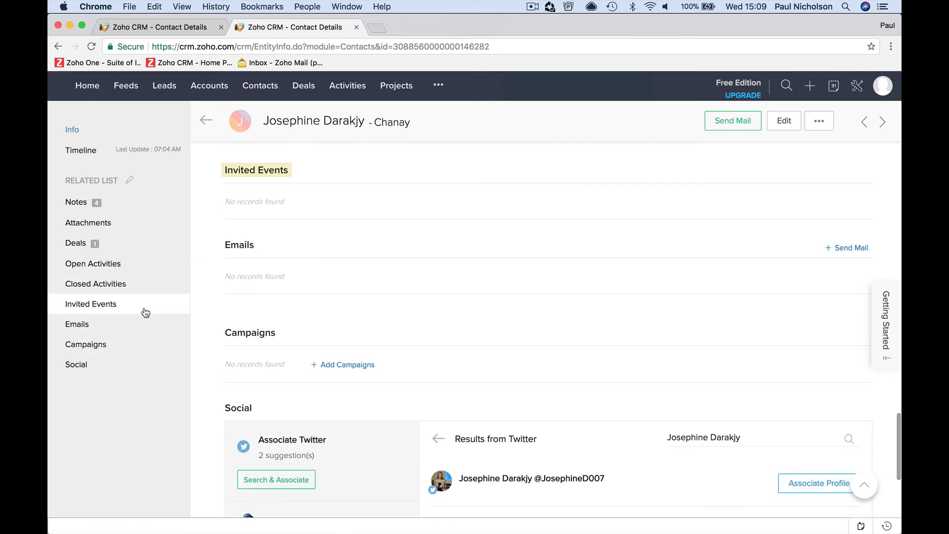
left_click(821, 123)
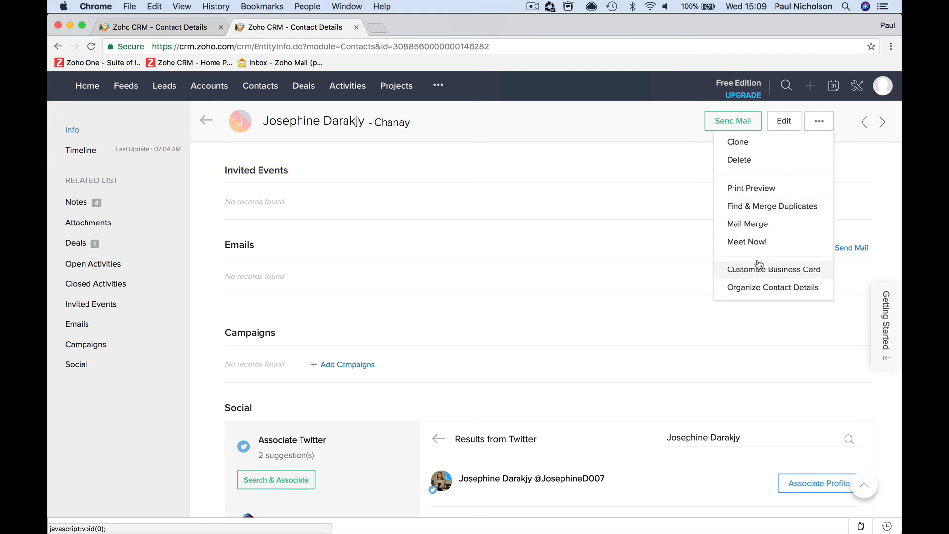
left_click(600, 157)
scroll(462, 205, "up", 15)
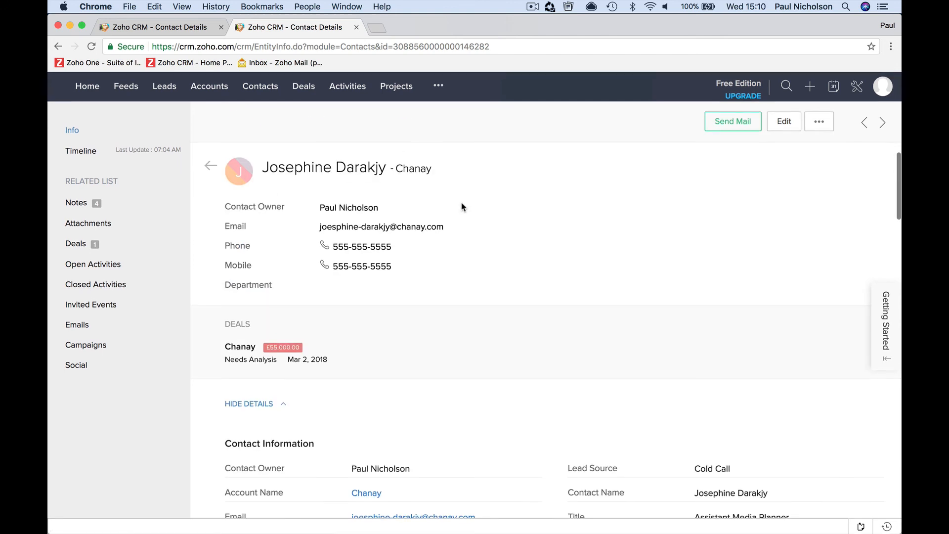